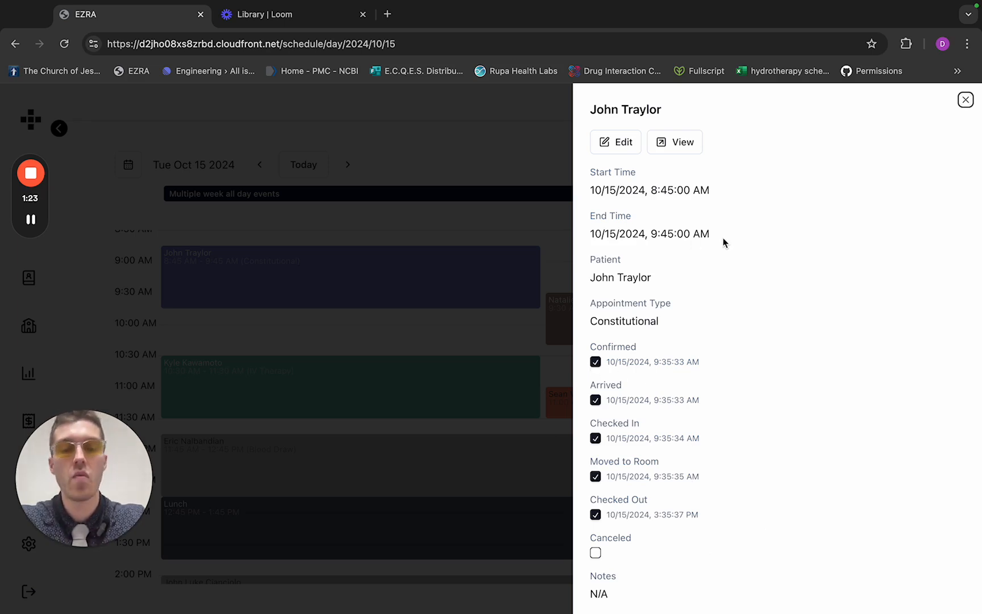
Open the selected patient's 8:45 AM appointment and look through its Objective and Assessment notes before returning to Subjective
click(678, 145)
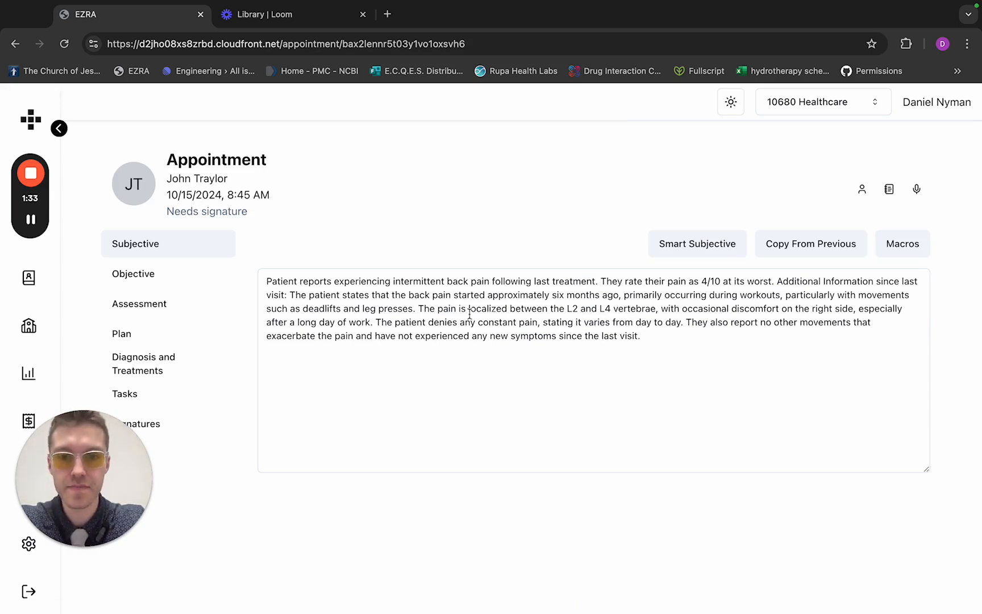
click(158, 272)
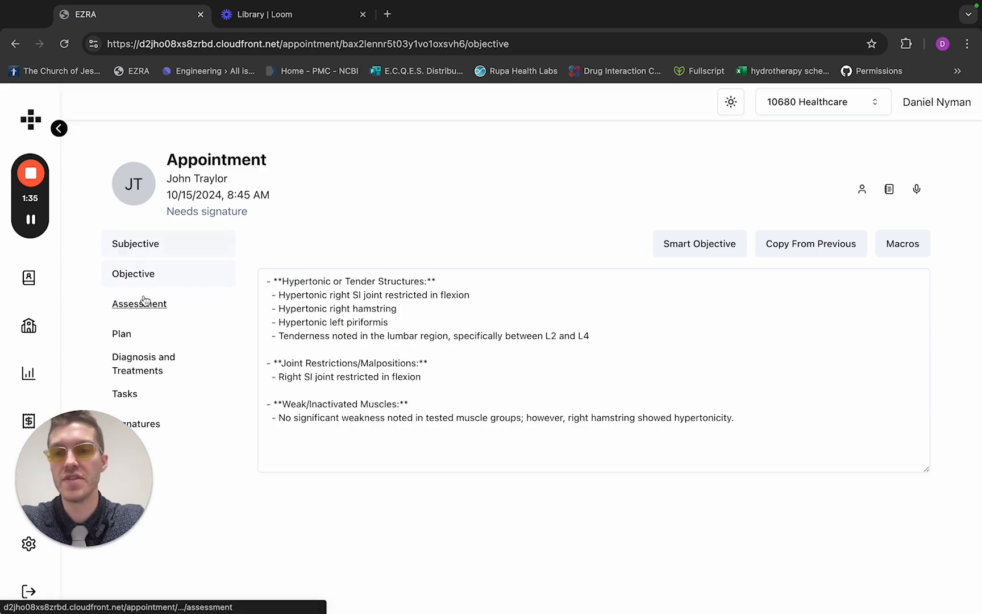
click(143, 303)
click(133, 246)
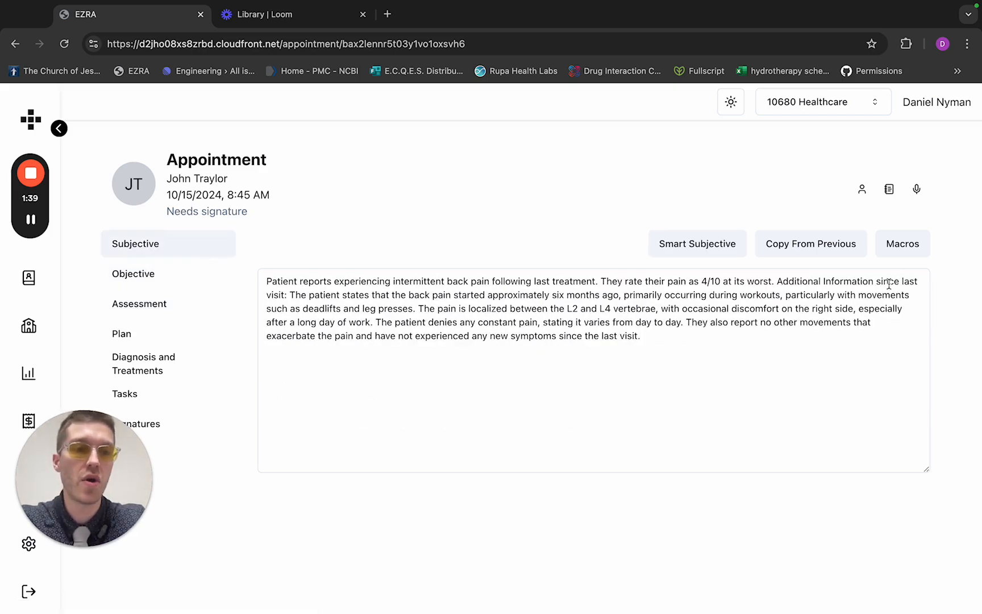
Load the New Complaint macro for the Subjective note and examine its chief complaint template sentence
click(902, 255)
click(712, 162)
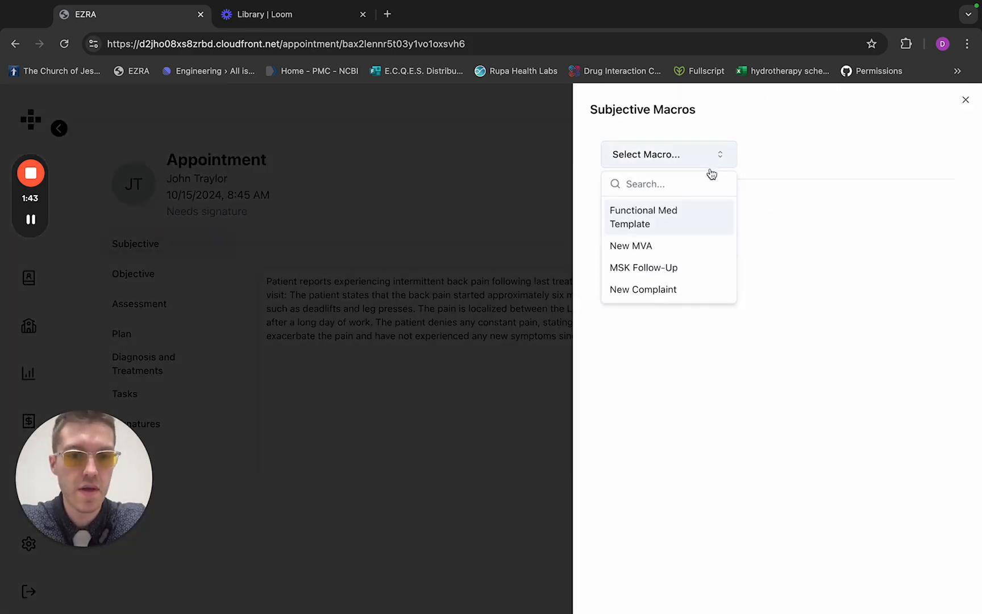
click(674, 289)
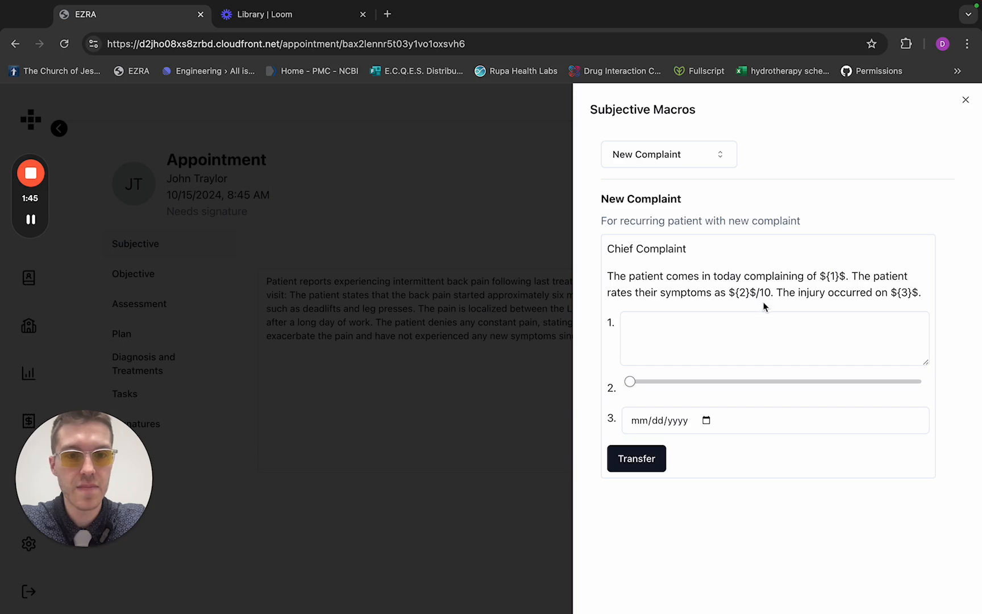
drag(613, 276, 923, 289)
Fill the macro with complaint "freely input text", symptom rating 6 and injury date 10/23/2024, and transfer it to the Subjective note
click(847, 328)
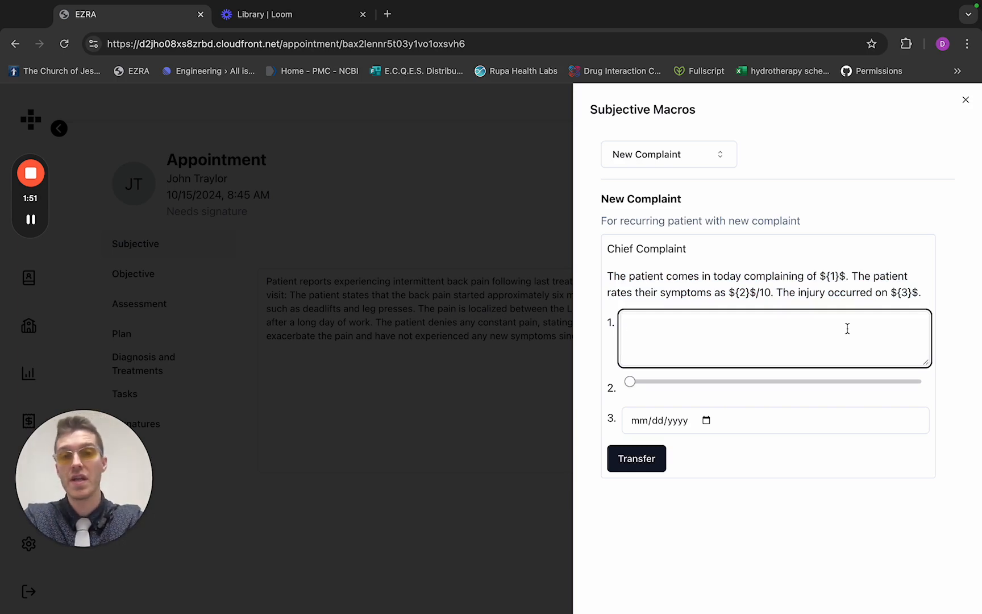
text(freely input text)
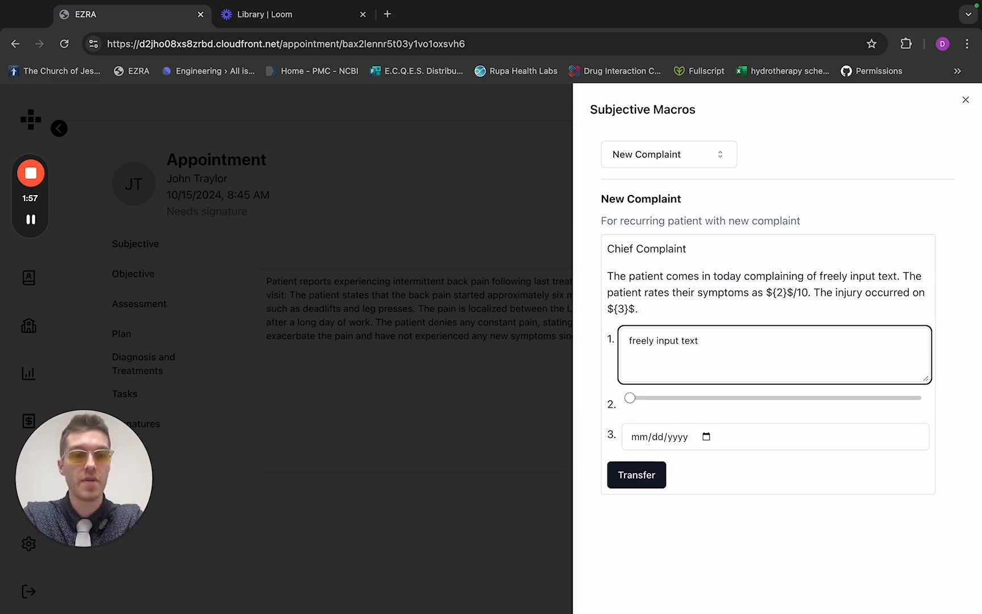
drag(629, 398, 795, 406)
click(706, 439)
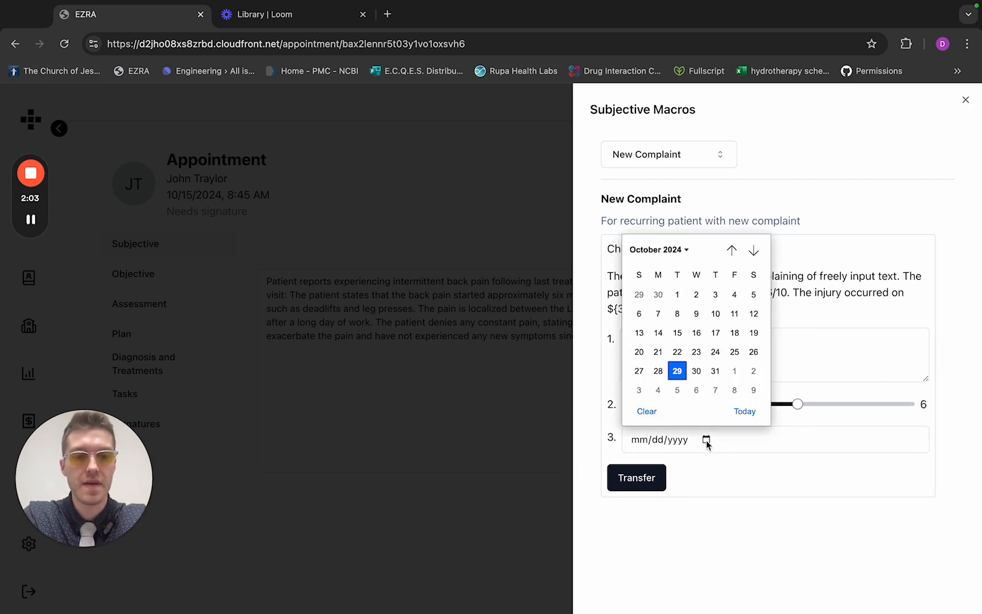
click(696, 353)
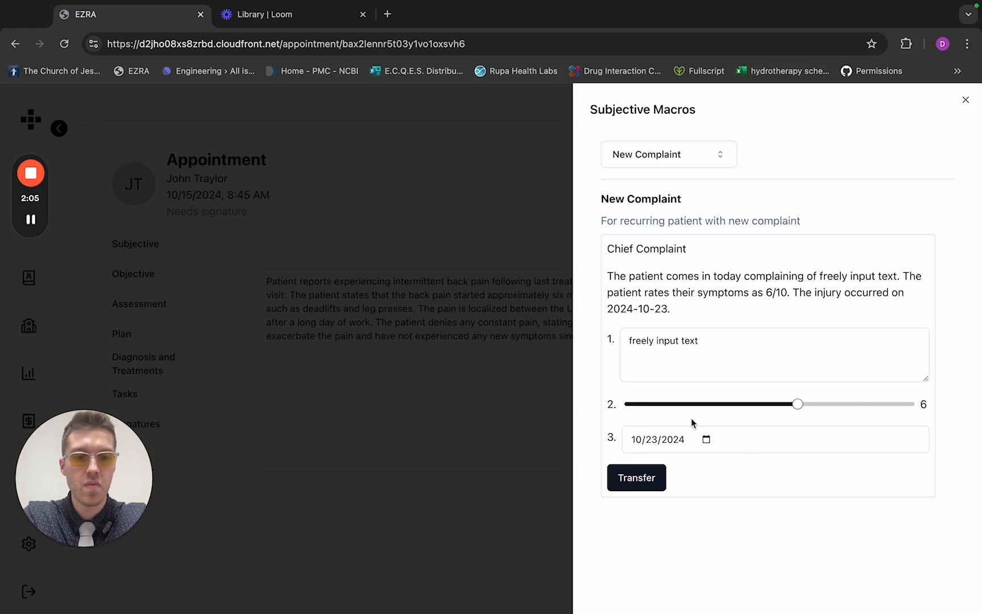
click(637, 480)
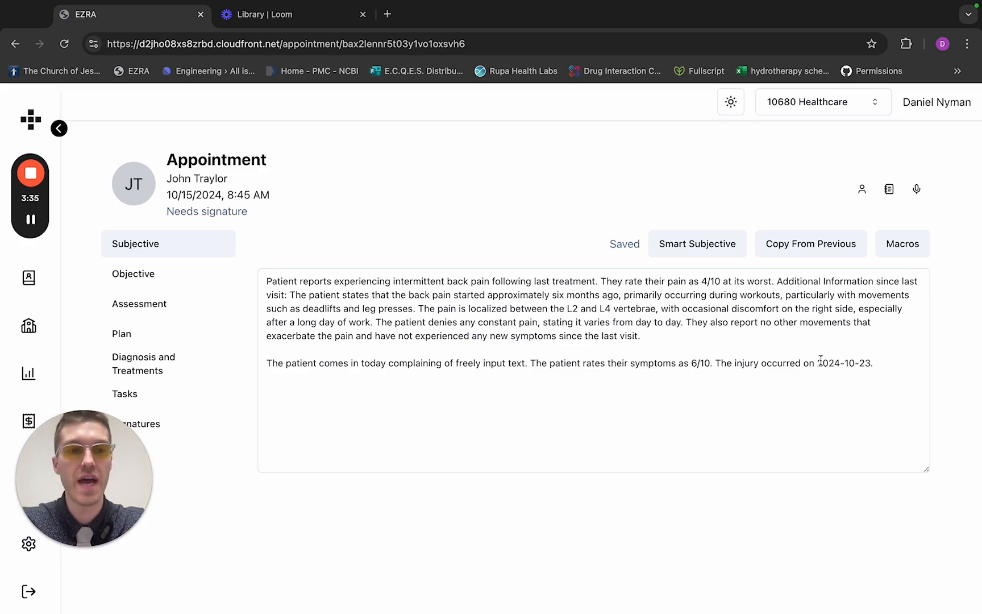
Begin a new AI note recording for the appointment, accepting replacement of earlier generated notes, with Record as the input method
click(917, 191)
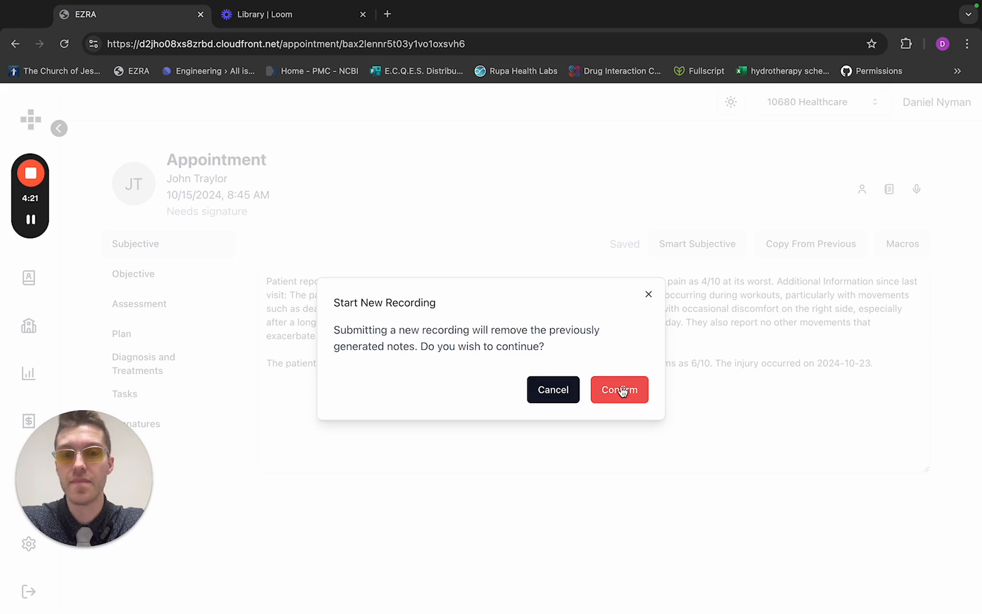
click(622, 391)
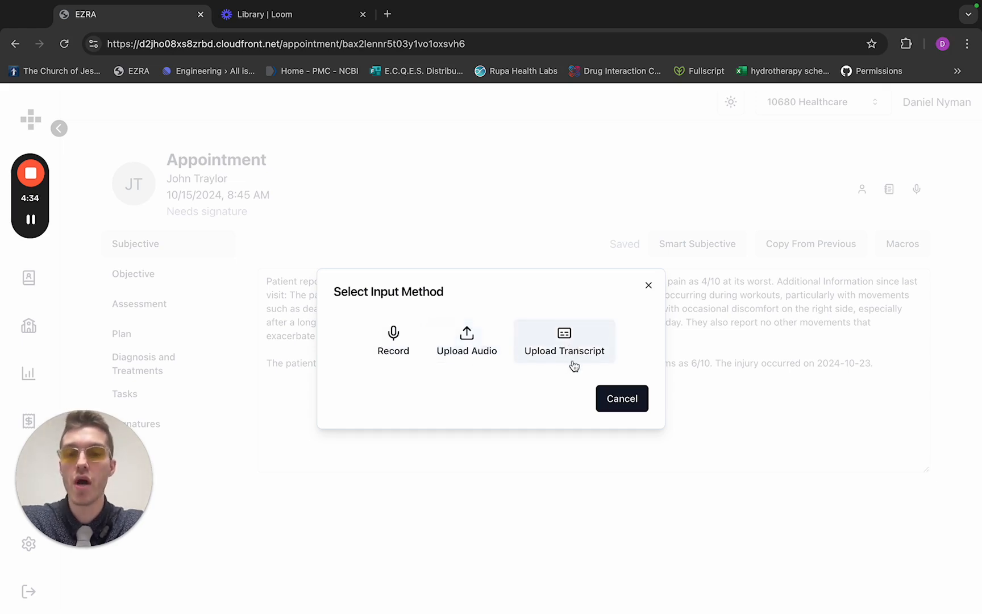
click(394, 343)
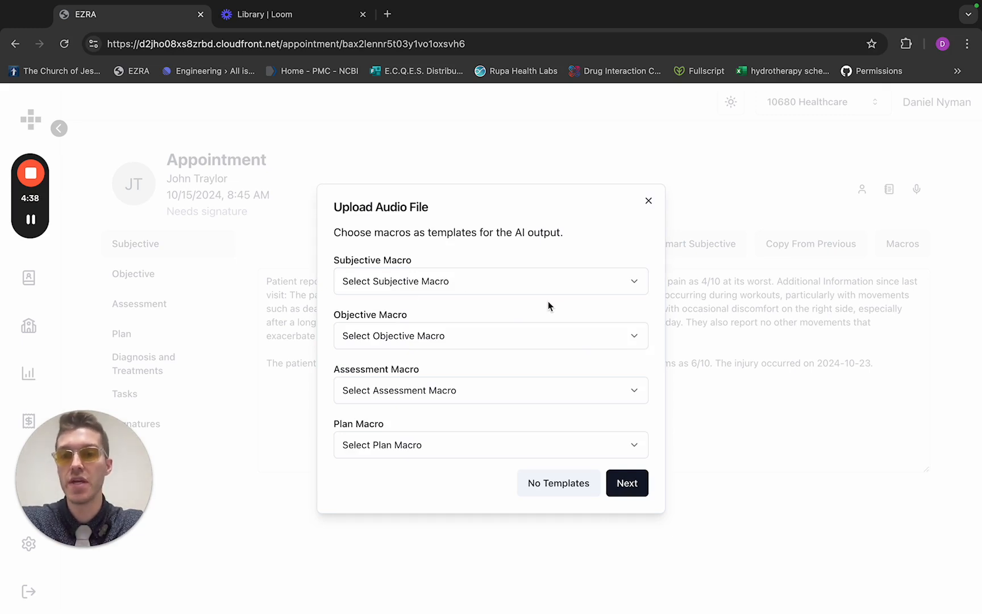
Set the AI output templates to New Complaint for Subjective, New MVA Objective, New MVA Assessment, and FIR Sauna for Plan
click(526, 278)
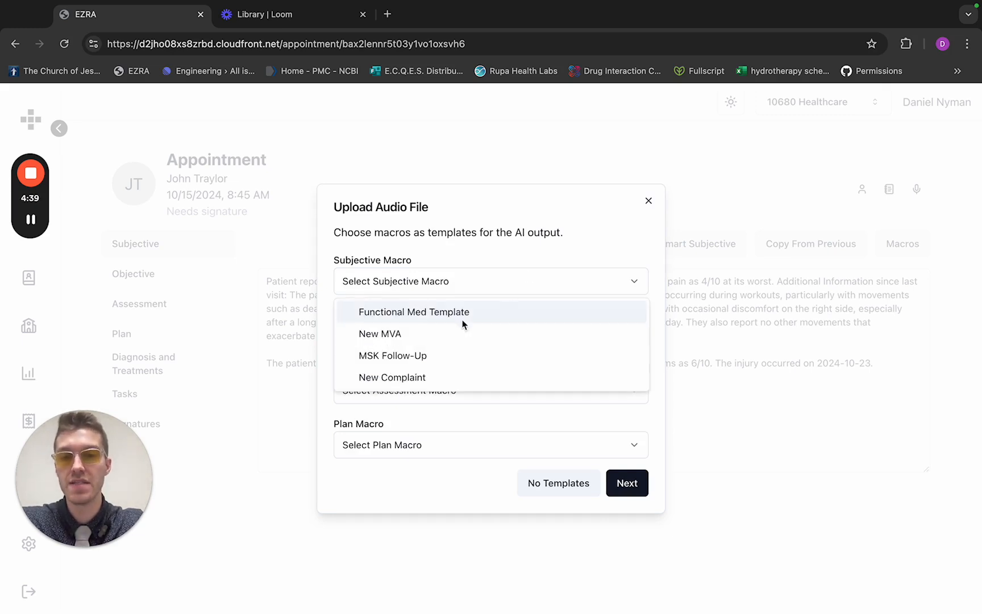
click(407, 377)
click(438, 344)
click(422, 370)
click(419, 391)
click(408, 424)
click(404, 449)
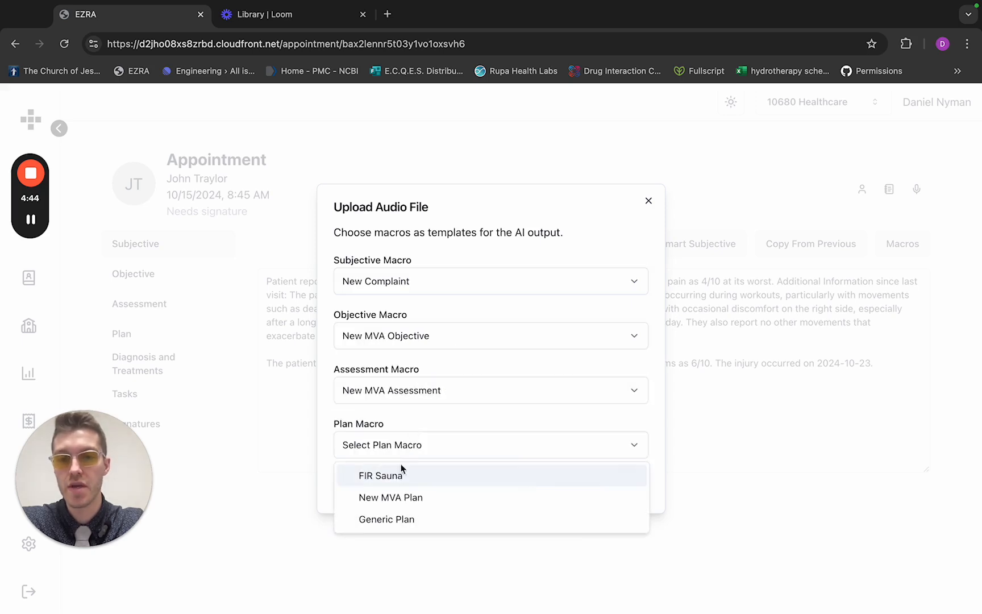
click(399, 480)
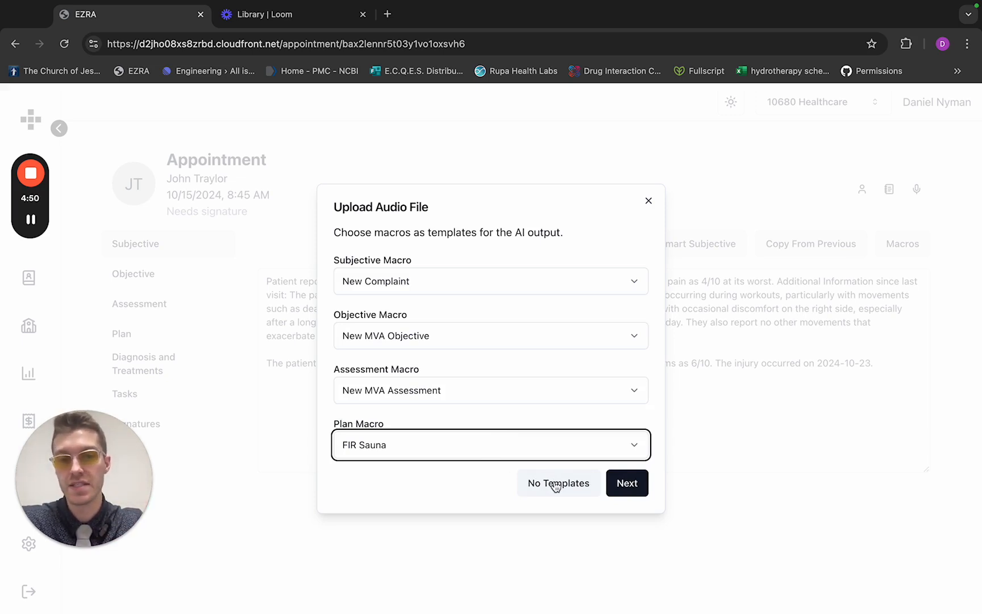
click(639, 486)
Choose Default - MacBook Pro Microphone (Built-in) as the recording microphone and start recording the visit
click(518, 363)
click(471, 384)
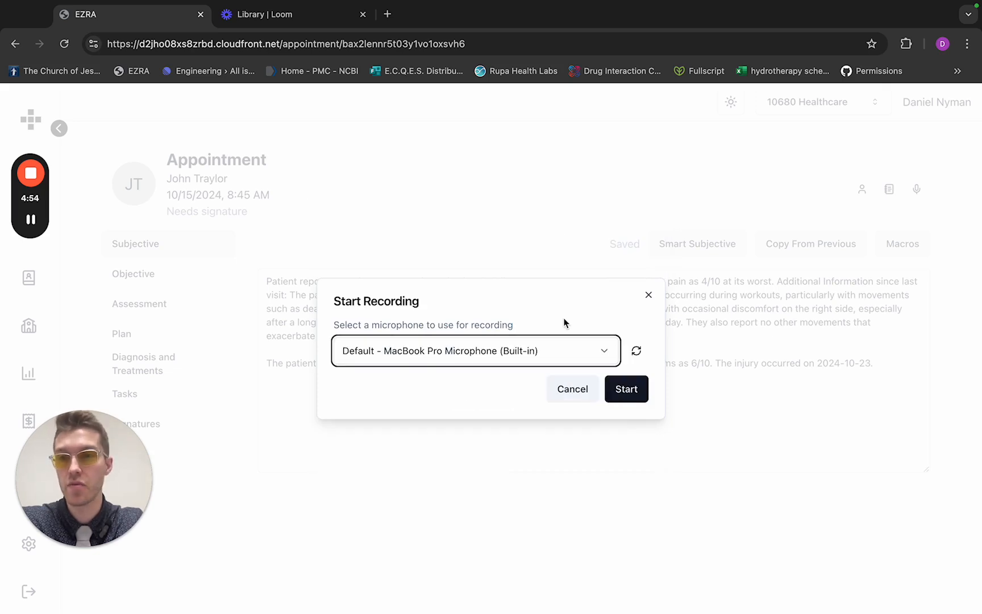
click(626, 391)
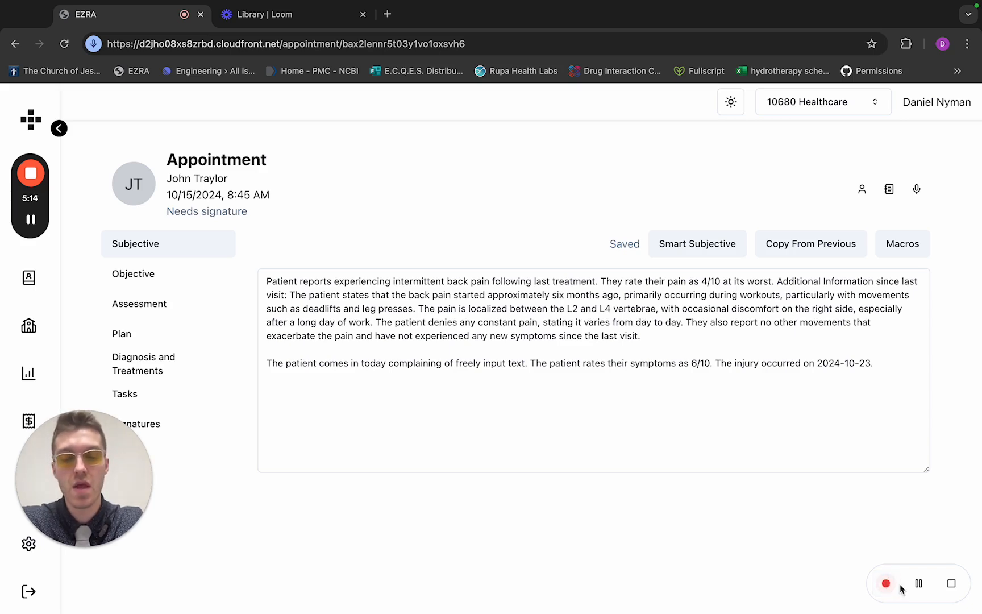
Stop the recording, check the audio player's extra options, and dismiss the recording without submitting it
click(951, 586)
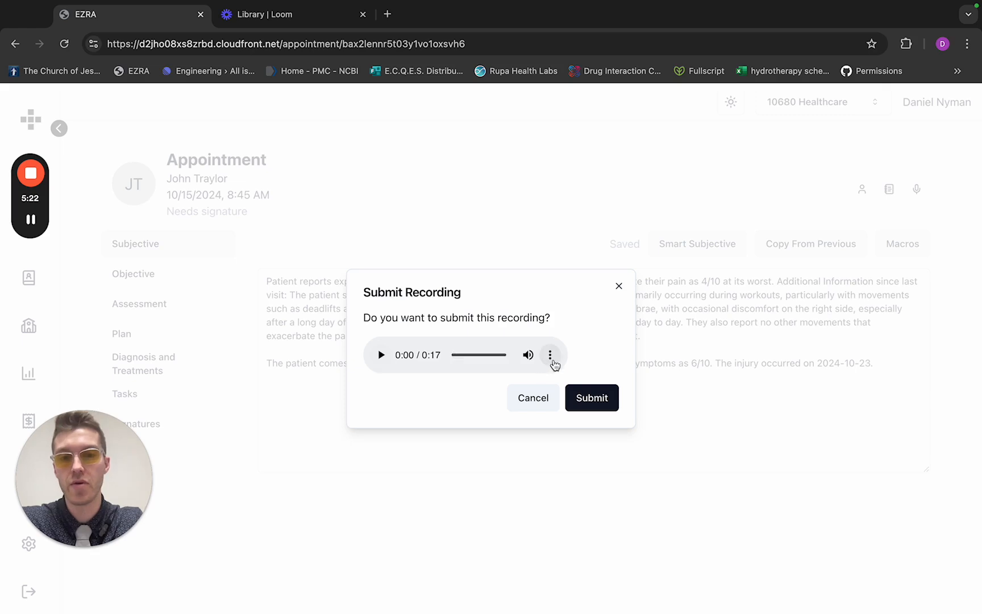
click(550, 357)
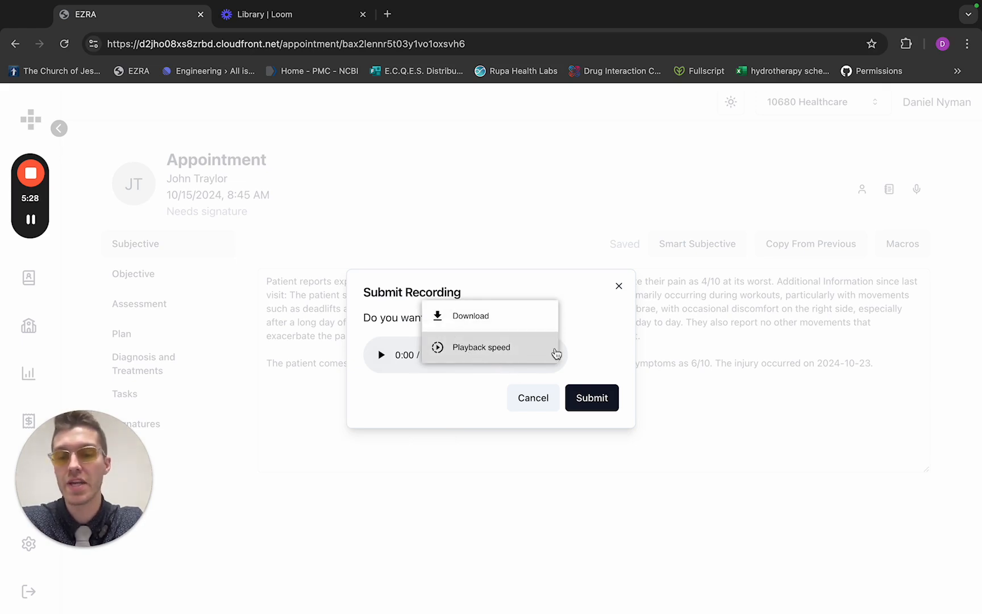
click(602, 358)
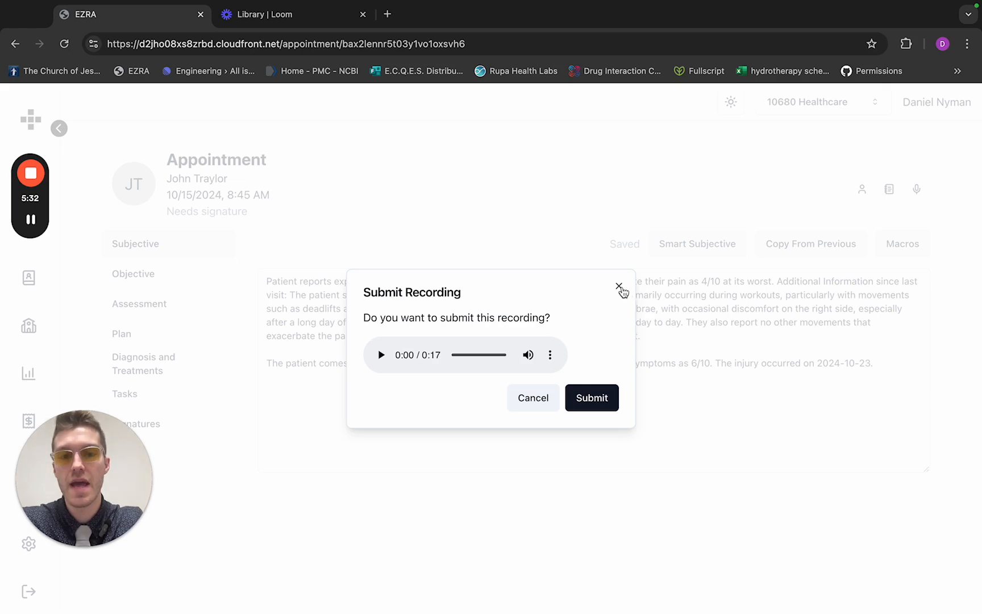
click(620, 288)
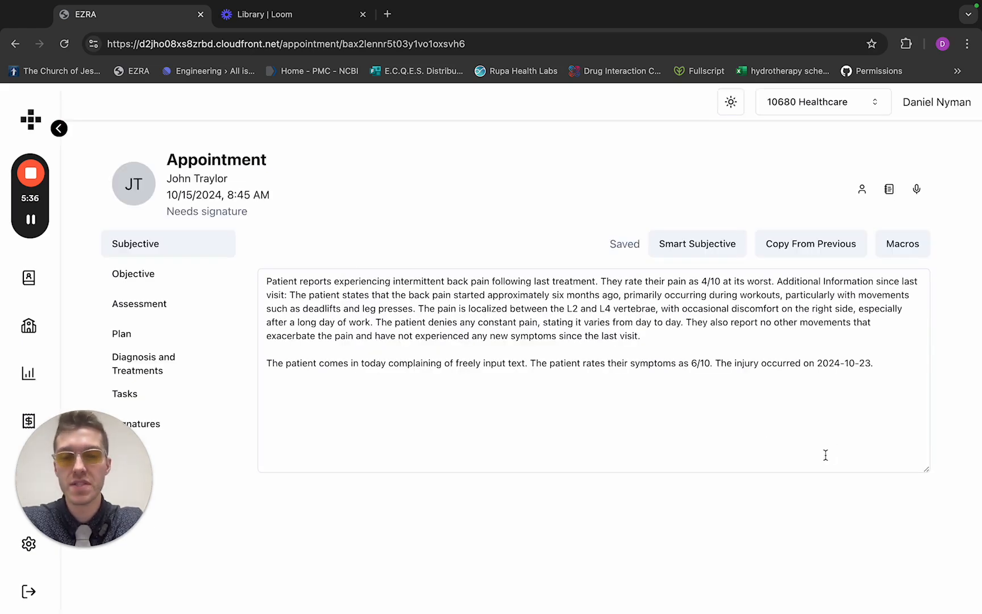
Examine the Smart Subjective summary and read through the visit transcription it was generated from
click(690, 246)
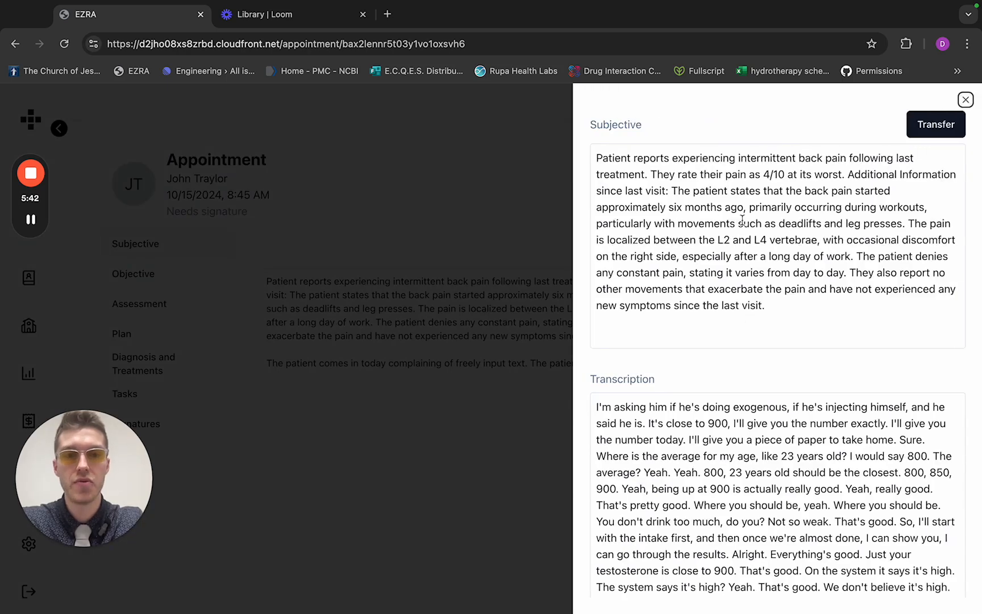
drag(780, 310, 596, 159)
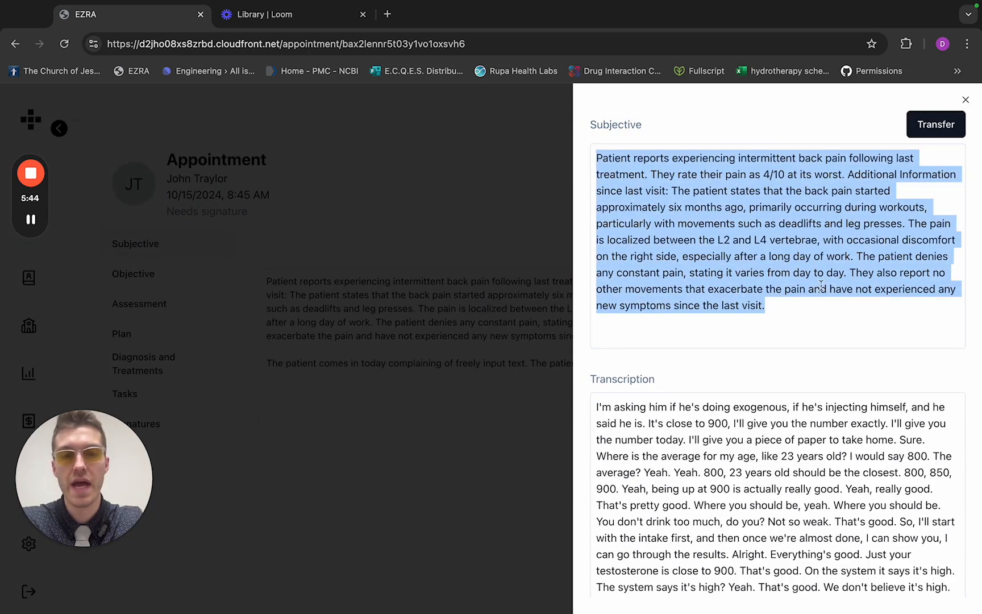
click(805, 315)
scroll(779, 449, down, 5)
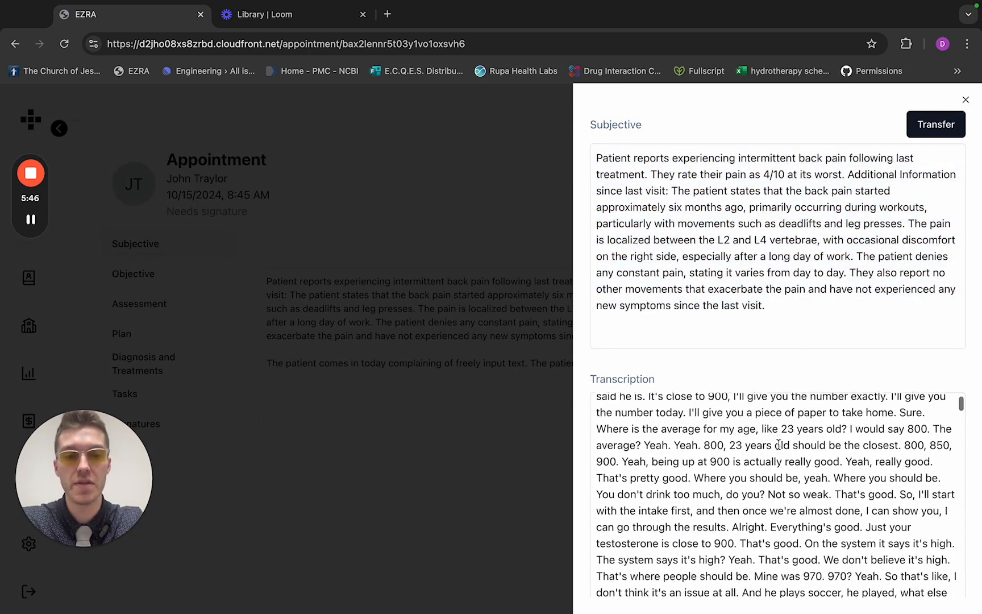
scroll(780, 448, down, 5)
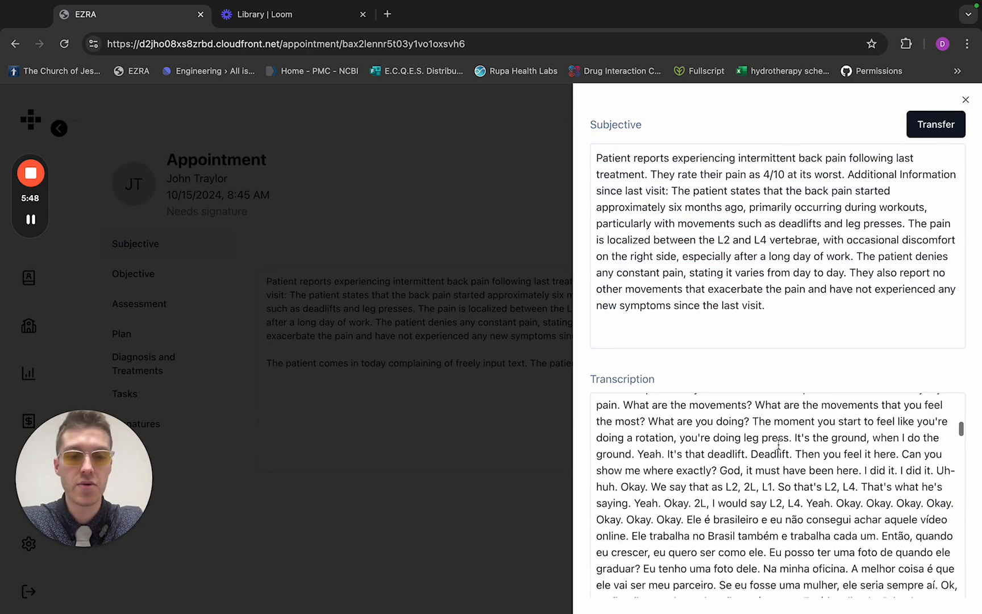
scroll(774, 487, down, 2)
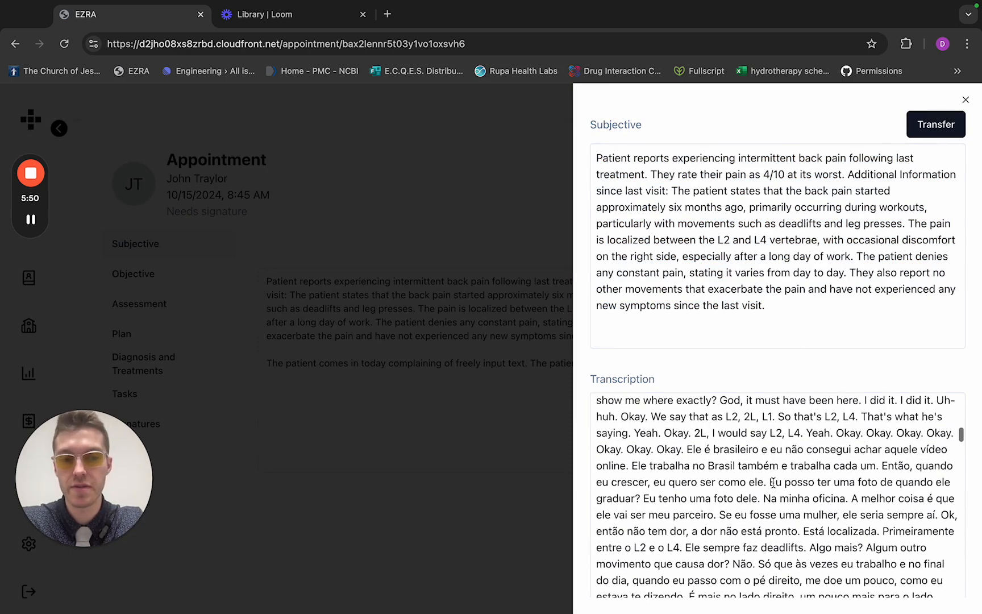
scroll(773, 483, down, 1)
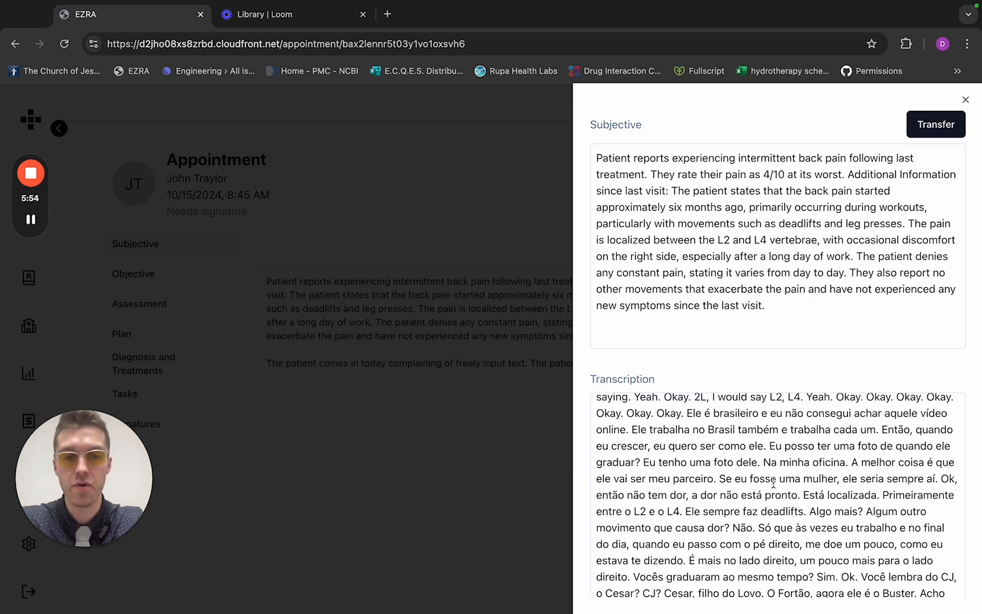
scroll(772, 482, up, 2)
scroll(774, 484, down, 8)
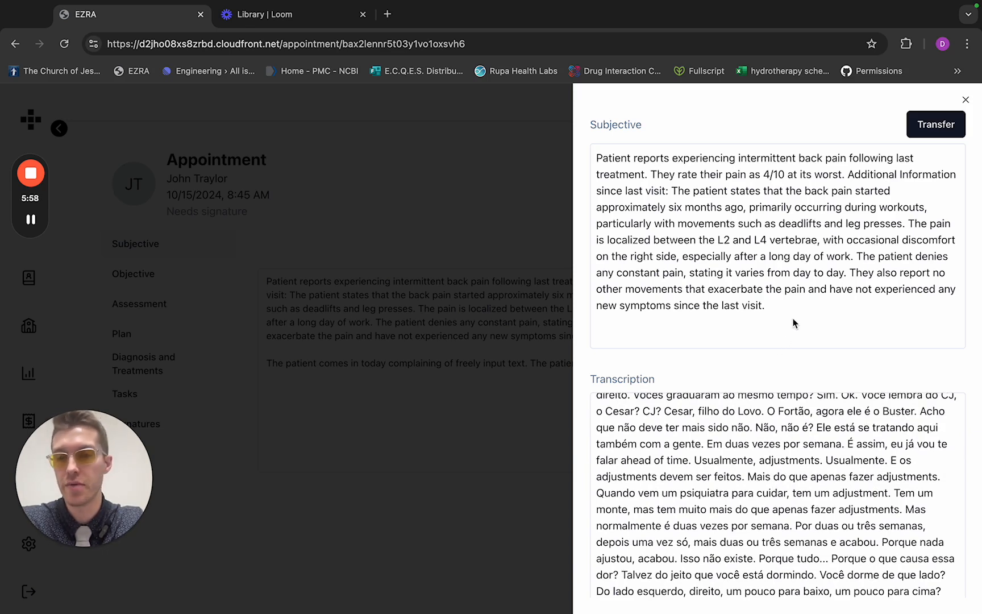
Transfer the generated summary into the Subjective note, and delete the macro sentence and duplicated summary below the original paragraph
click(924, 126)
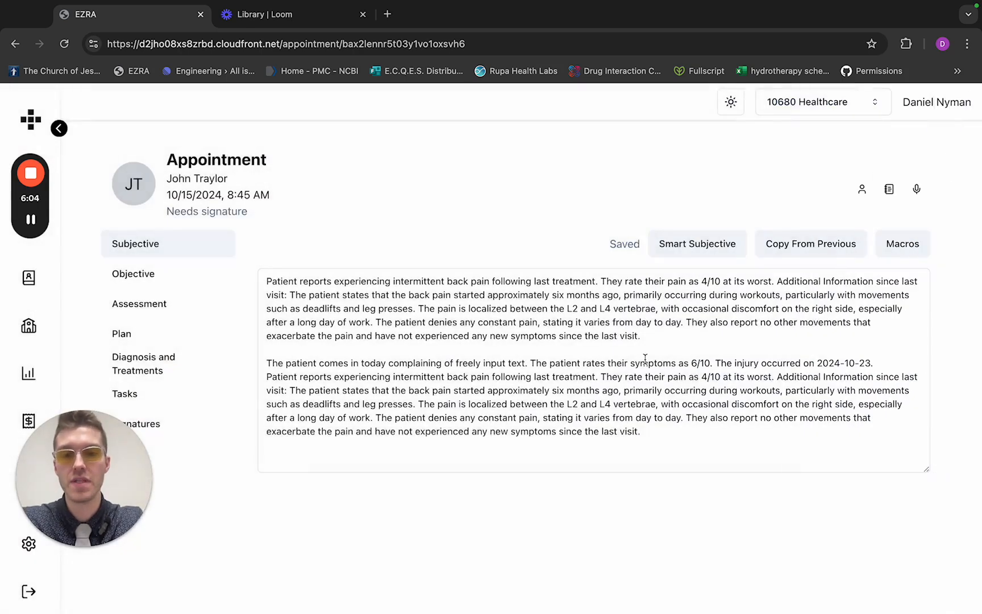
drag(668, 431, 281, 352)
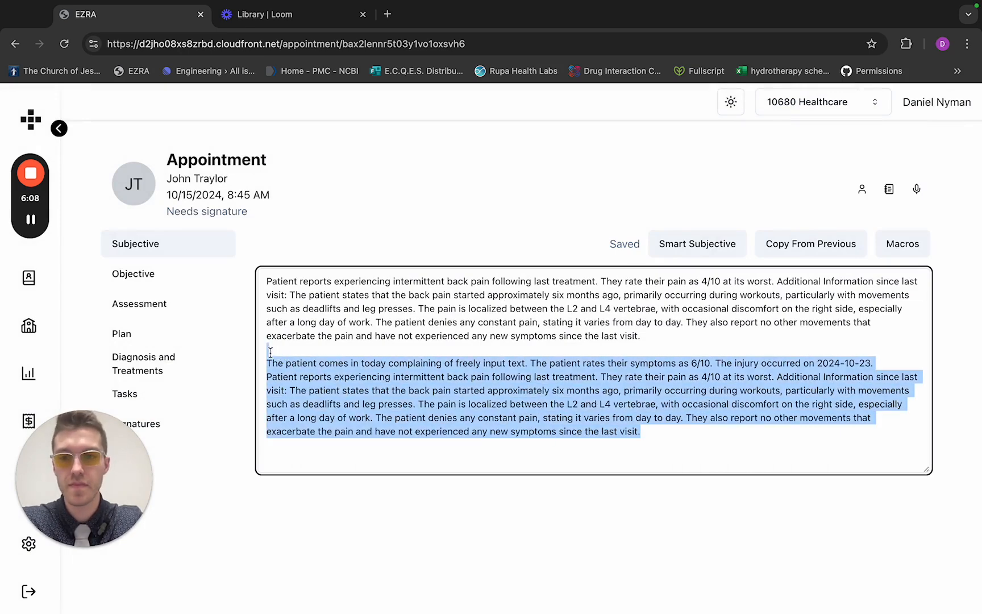
key(BackSpace)
Compare the Objective note with its Smart Objective output, and view the Assessment note
click(121, 273)
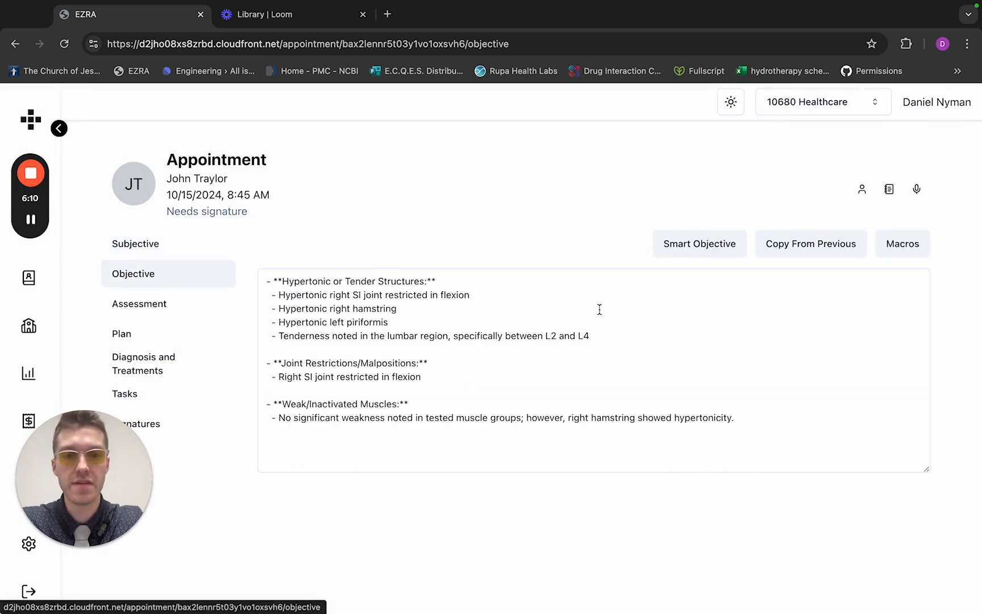
click(692, 244)
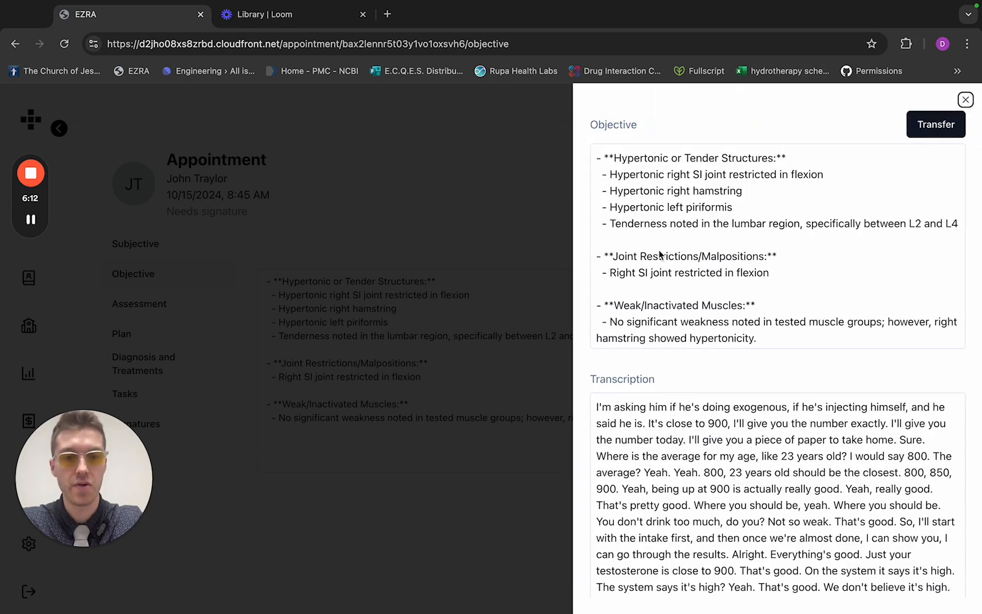
click(405, 246)
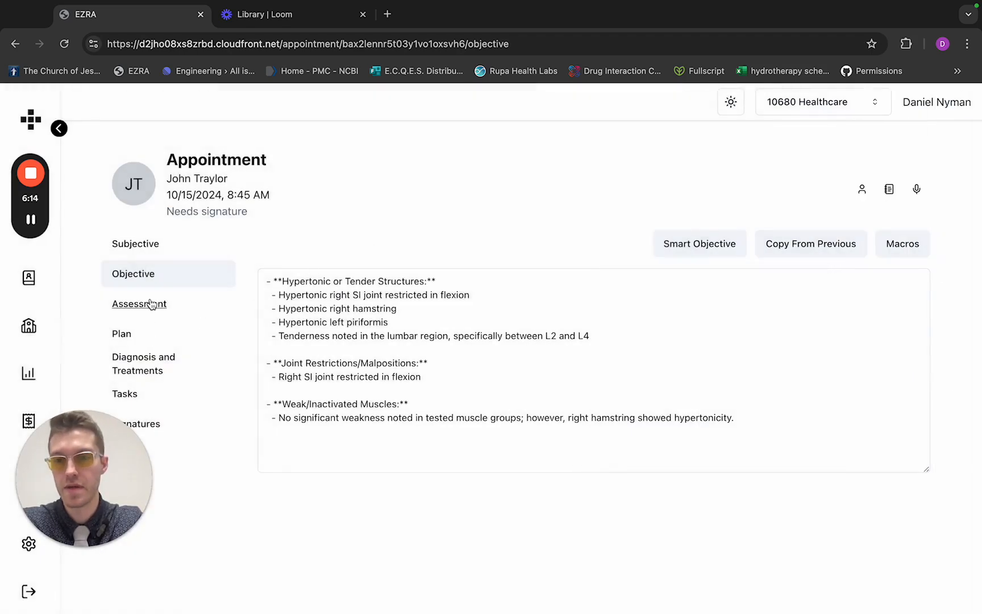
click(131, 303)
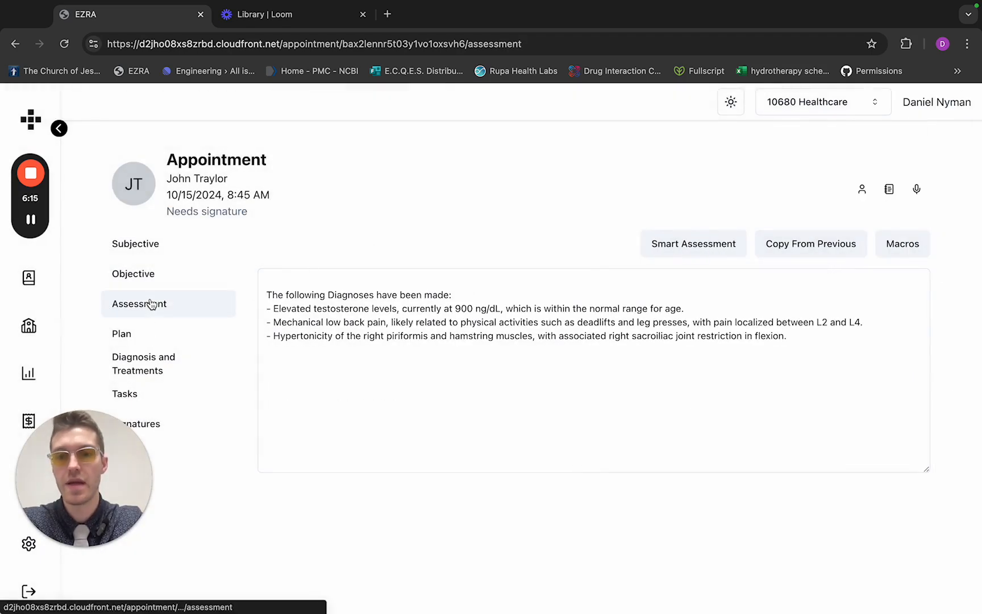
View the Plan note, and review the Smart Diagnosis suggestions under Diagnosis and Treatments without adding any
click(121, 337)
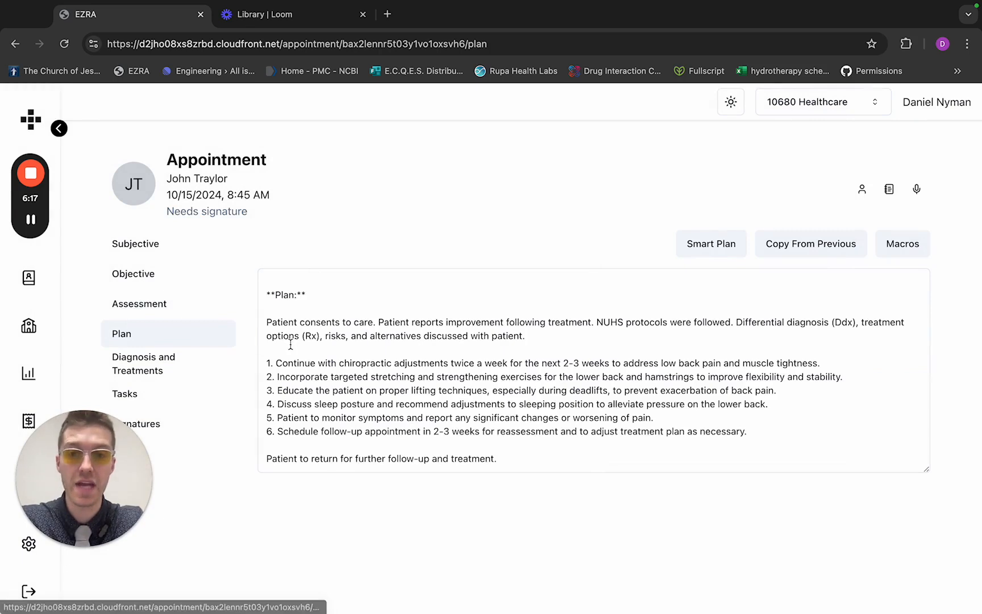
click(155, 368)
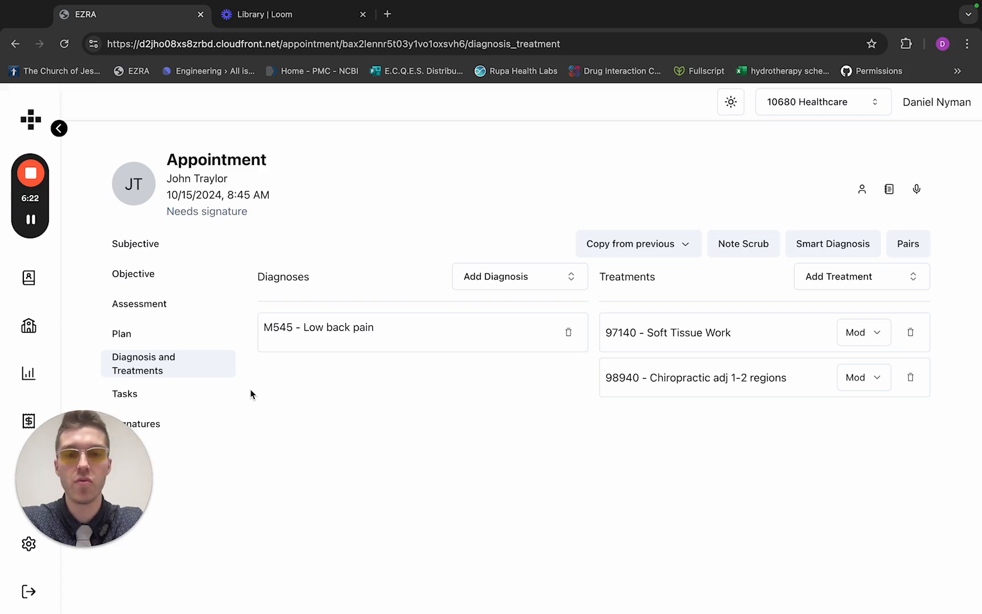
click(827, 245)
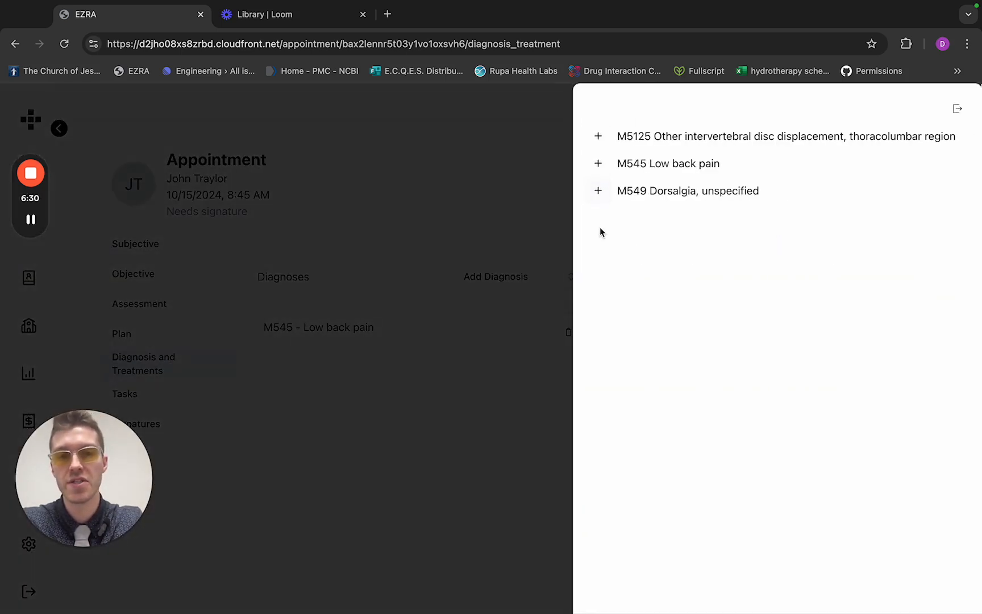
click(428, 182)
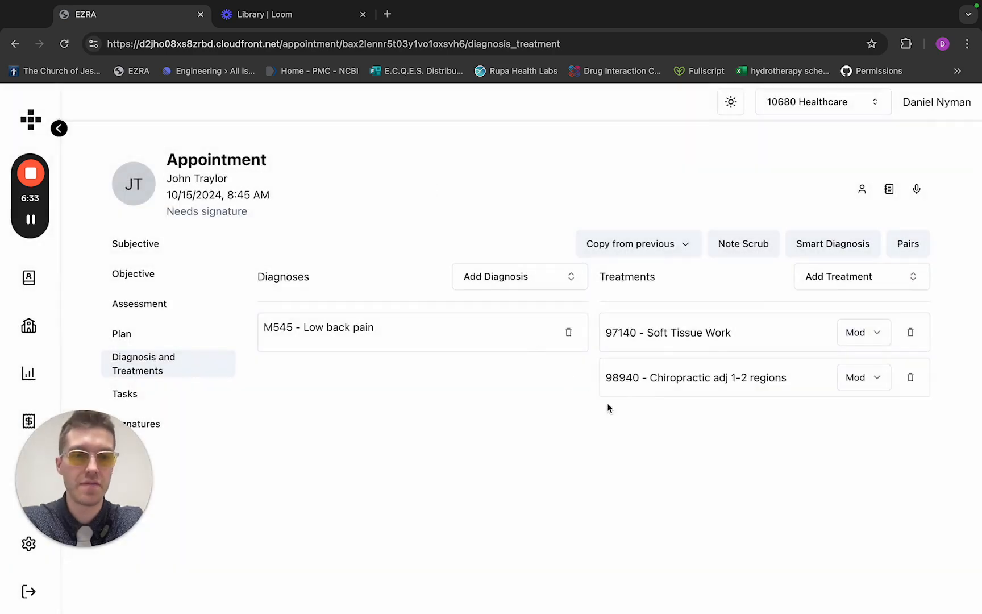
Review the diagnosis and treatment pairs, and check the options for copying diagnoses and treatments from a previous visit
click(908, 243)
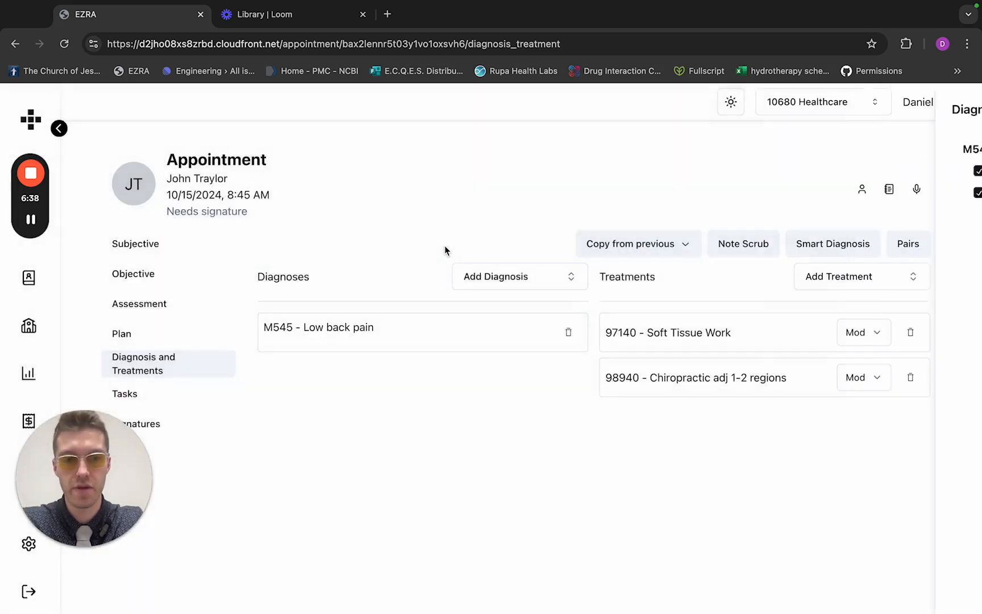
click(444, 246)
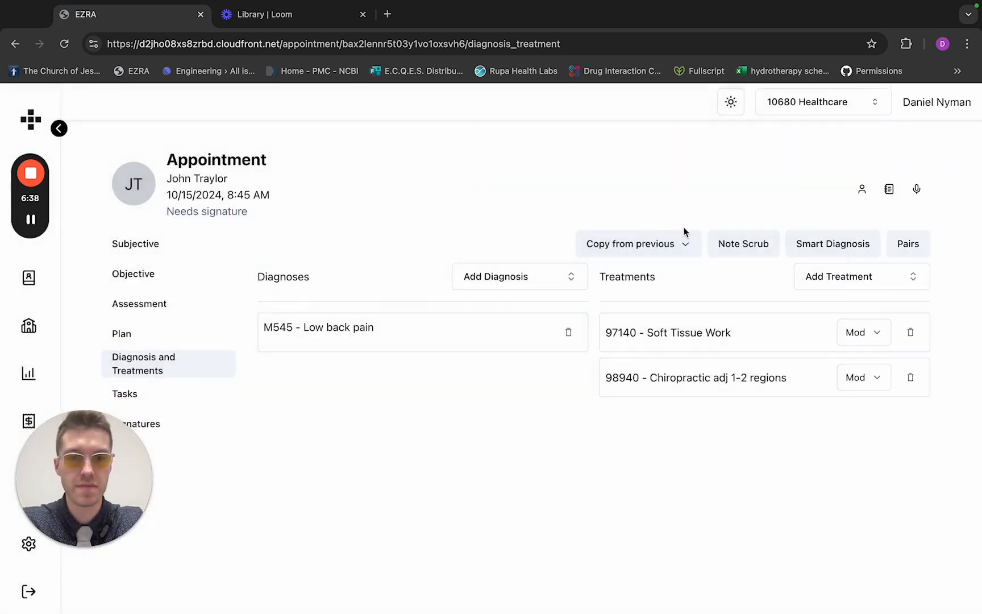
click(682, 244)
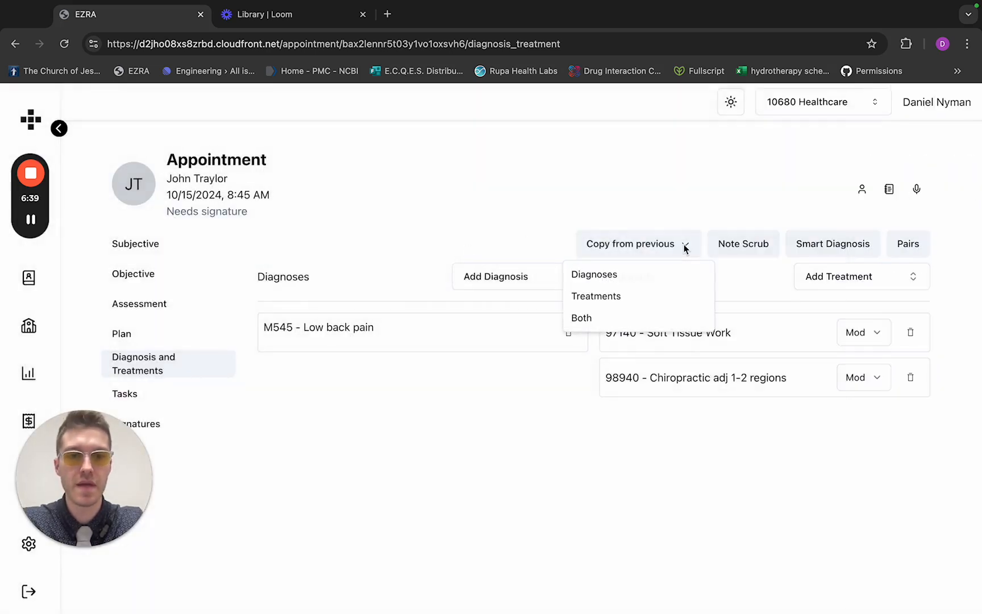
click(510, 238)
Copy the previous visit's note into the Subjective section, and return to Diagnosis and Treatments
click(157, 251)
click(806, 244)
click(143, 372)
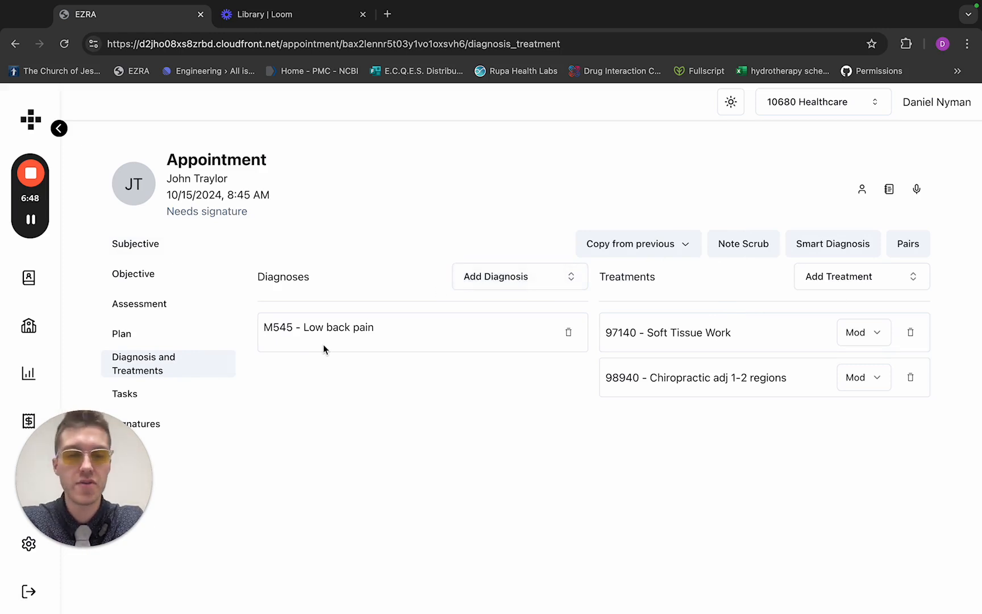
Search the diagnoses for M99 and asthma, add J4520 - Mild intermittent asthma, uncomplicated, and remove it again
click(526, 276)
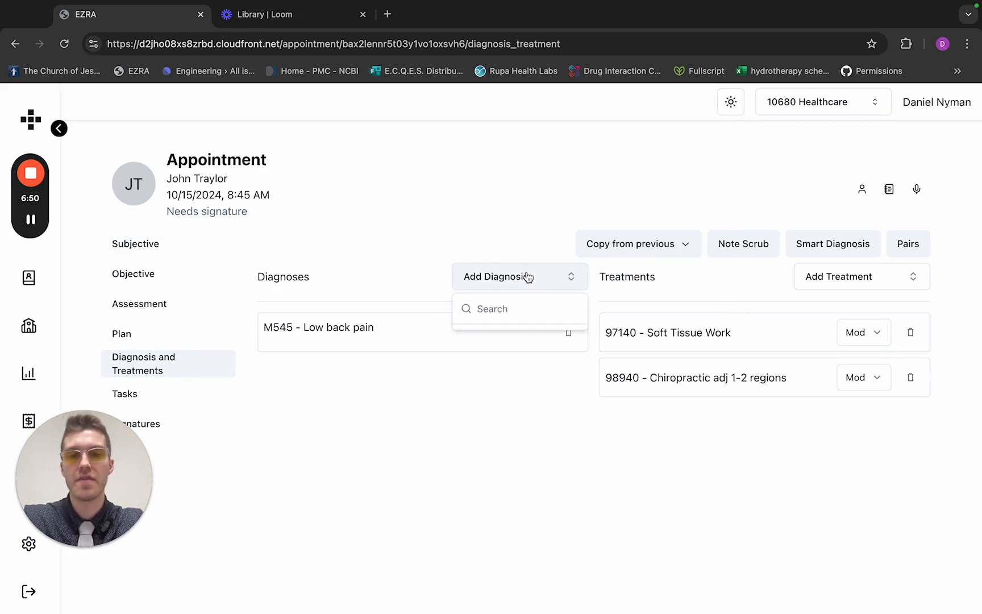
text(M99)
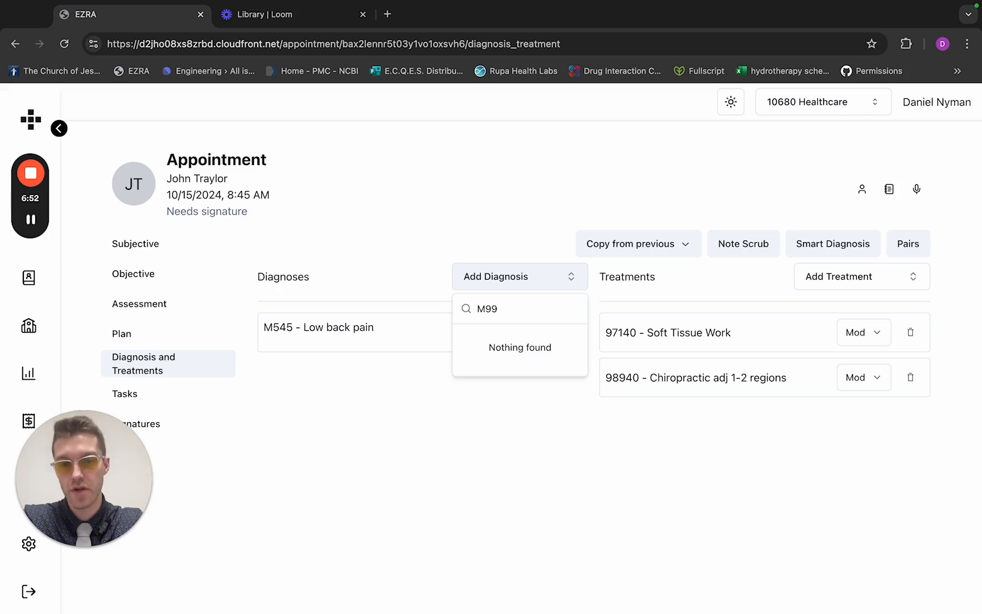
key(BackSpace)
key(BackSpace)
key(BackSpace)
text(asthma)
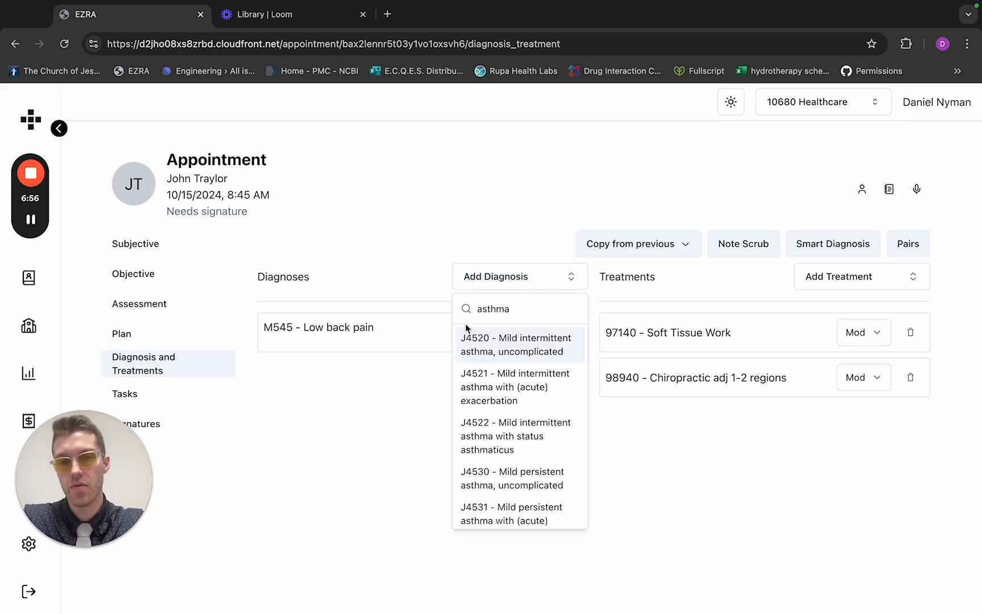
click(479, 351)
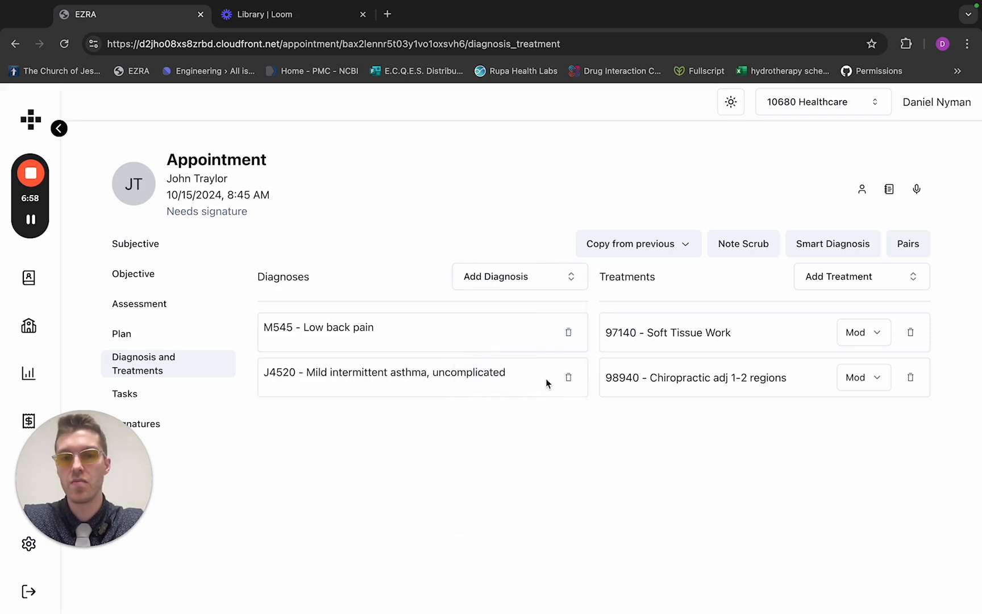
click(568, 381)
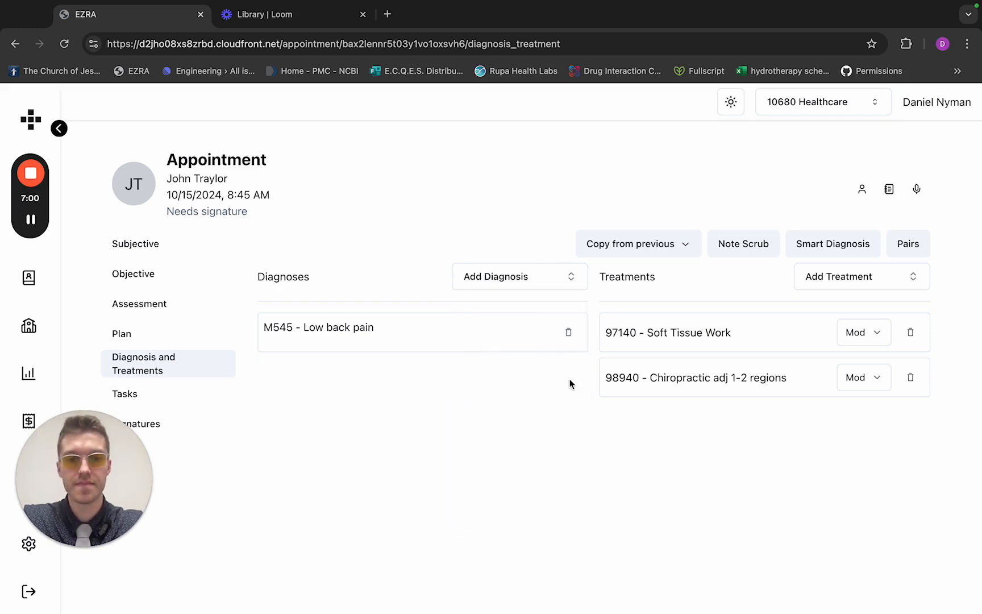
Search treatments by codes 97140 and 98940 and by "soft tissue work", add a second 97140 - Soft Tissue Work entry, and delete it
click(843, 284)
text(97104)
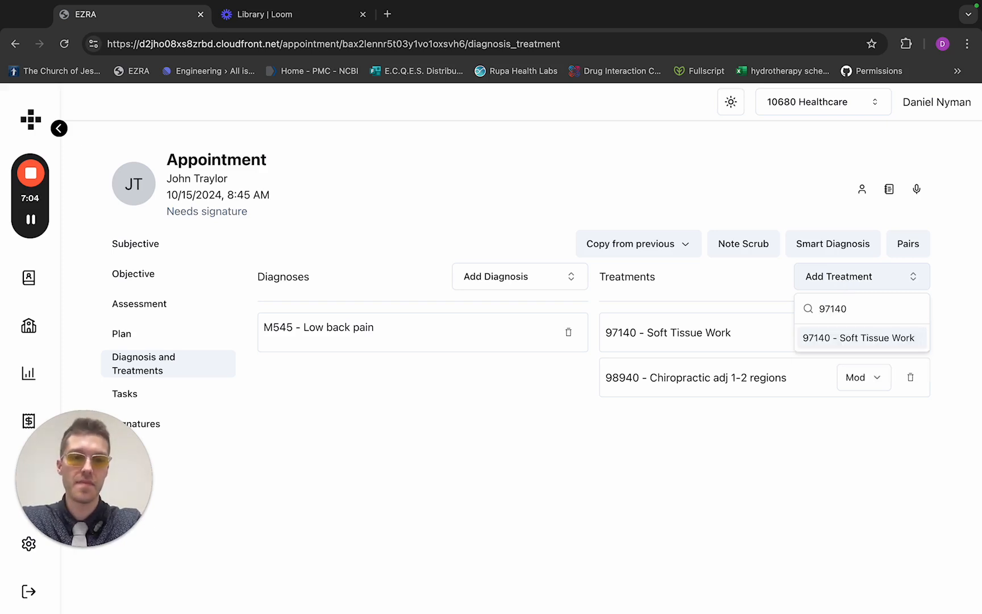
key(BackSpace)
key(BackSpace)
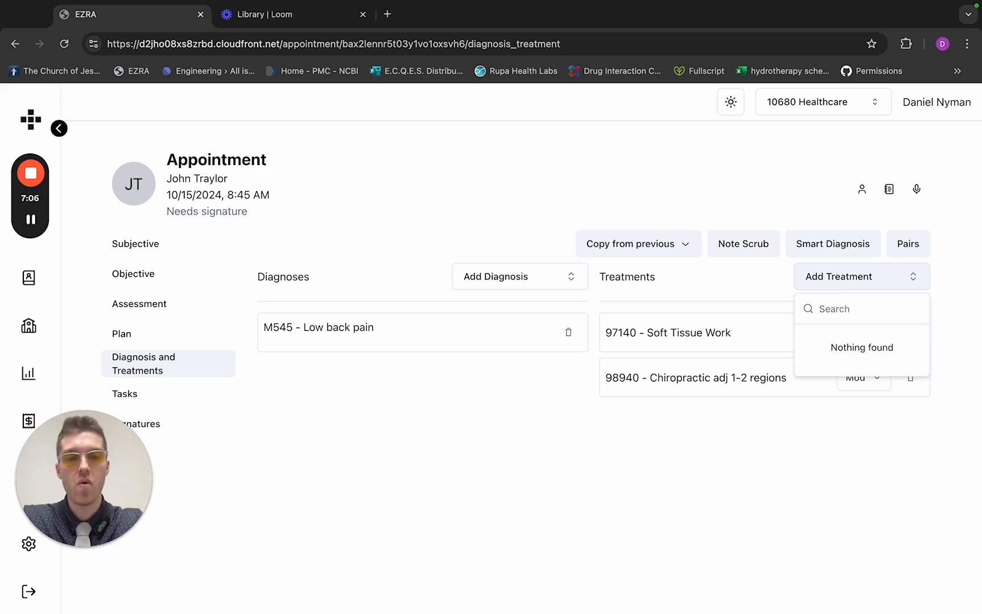
text(98940)
key(super+a)
text(soft tissue work)
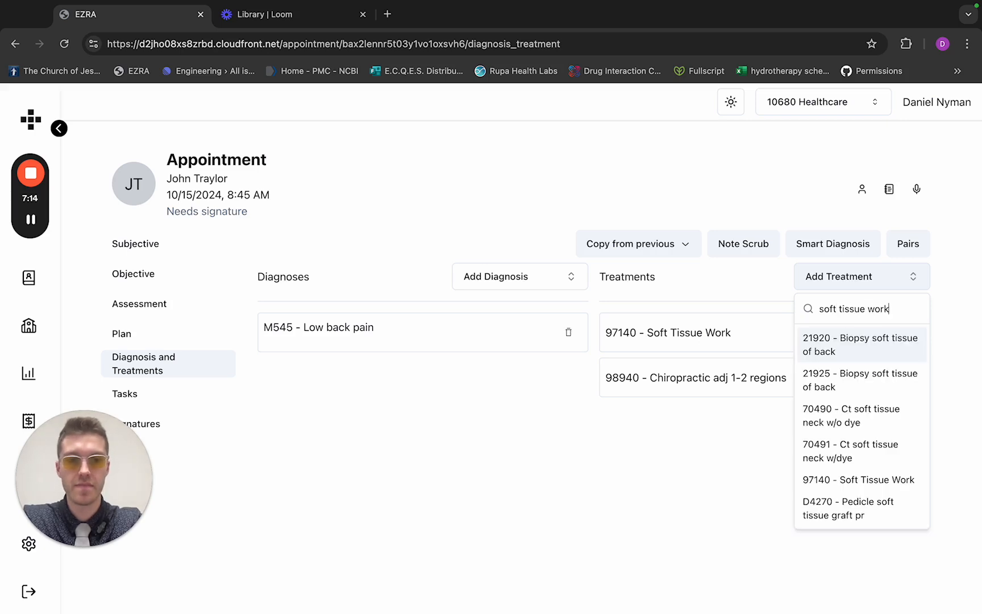
click(885, 338)
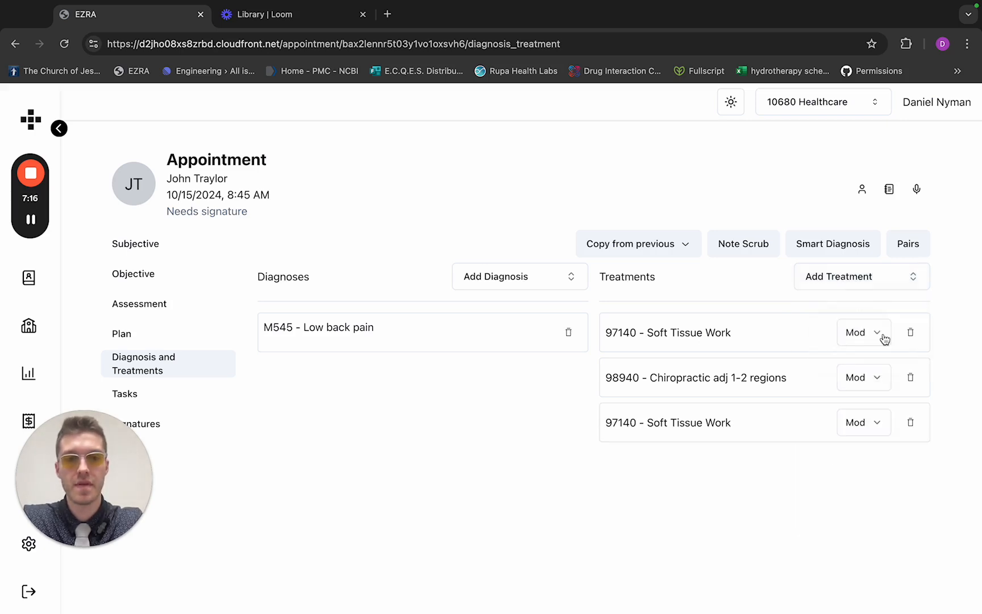
click(911, 423)
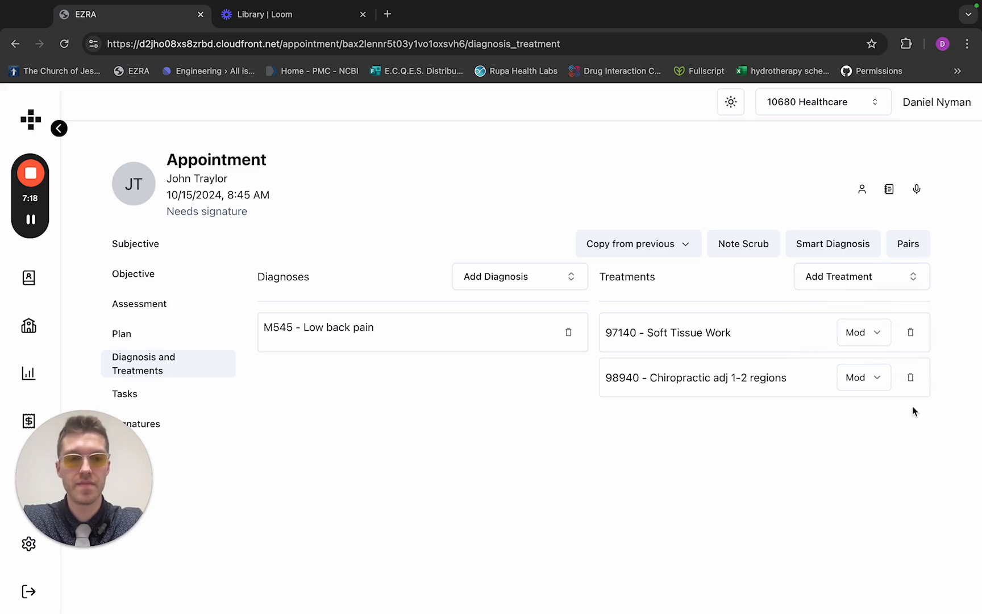
Check the modifier options of the 98940 chiropractic treatment, and view the Smart Tasks suggested for the appointment
click(871, 383)
click(870, 403)
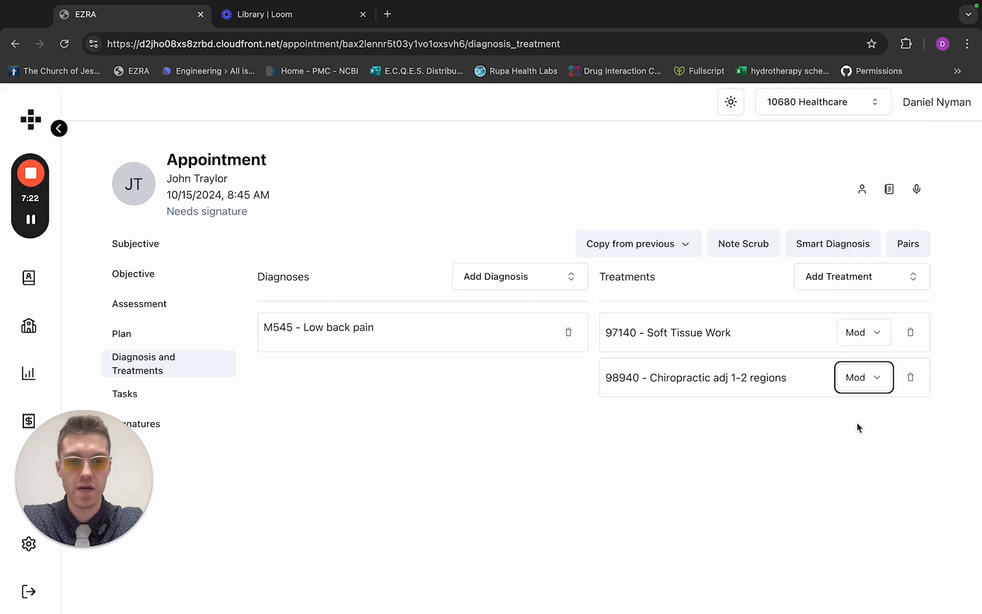
click(136, 396)
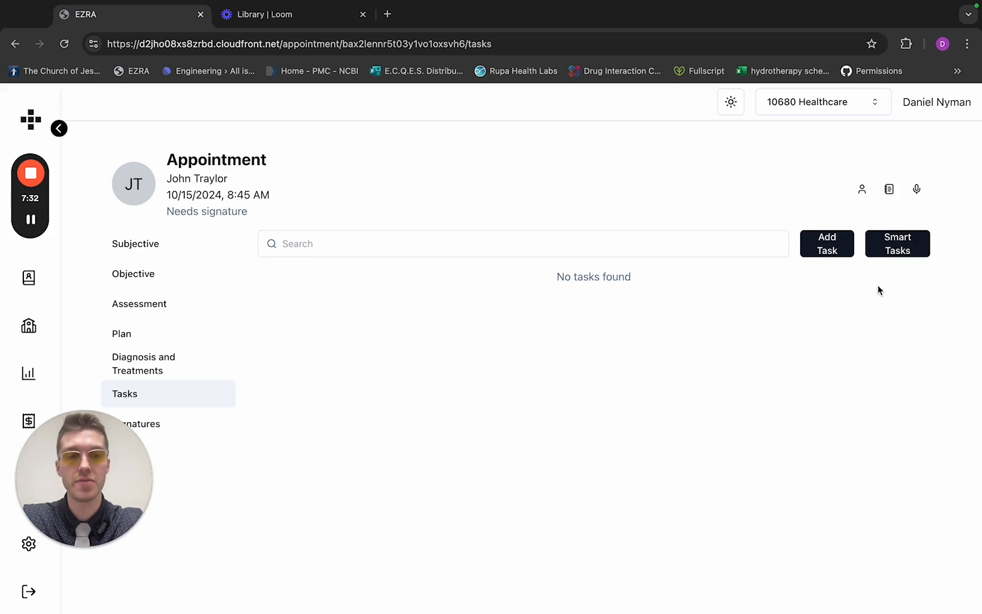
click(898, 250)
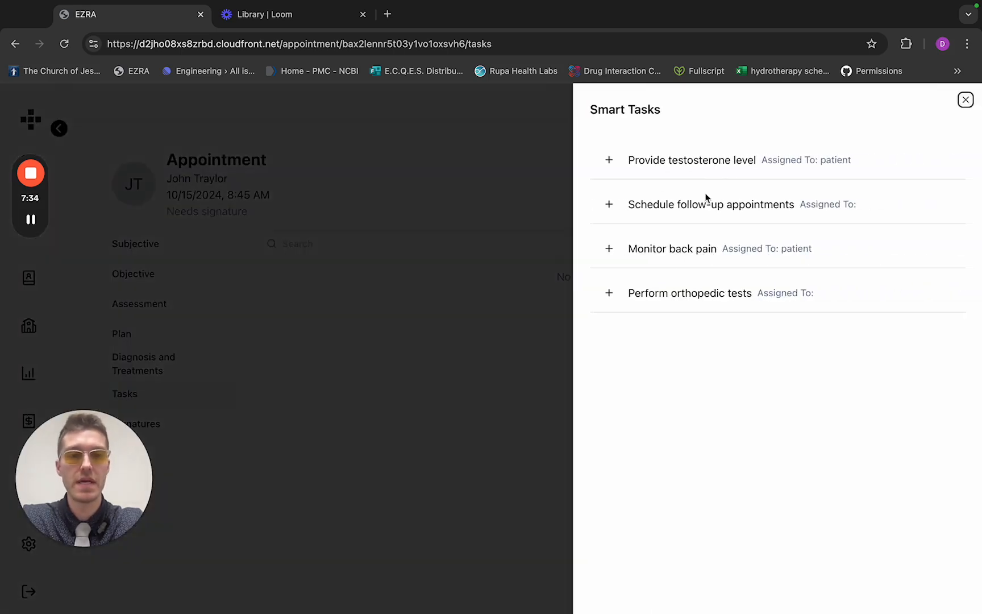
Examine the suggested "Schedule follow-up appointments" task and its staff assignment choices, and close it without creating the task
click(609, 203)
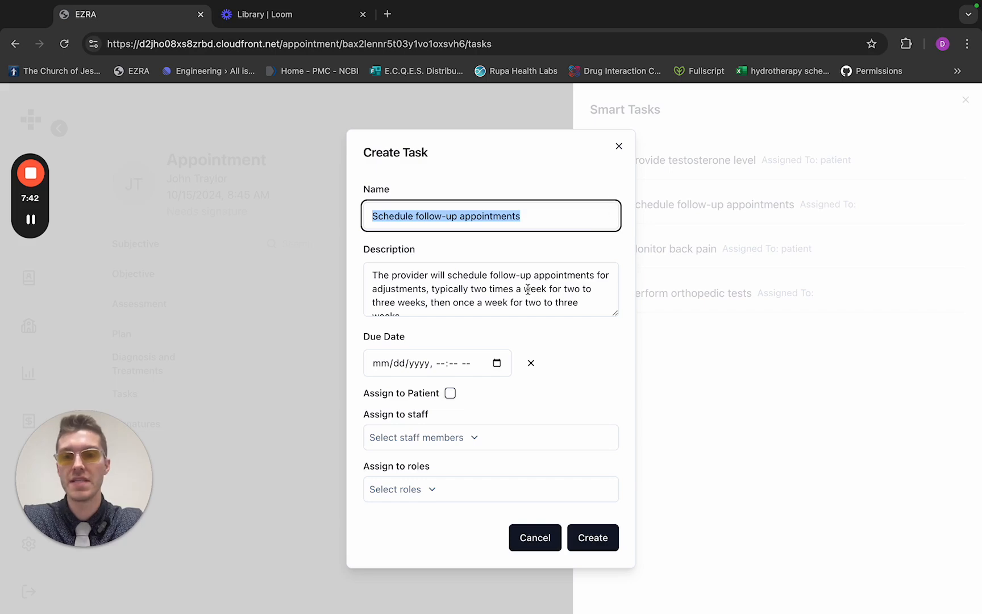
scroll(527, 290, down, 1)
click(459, 437)
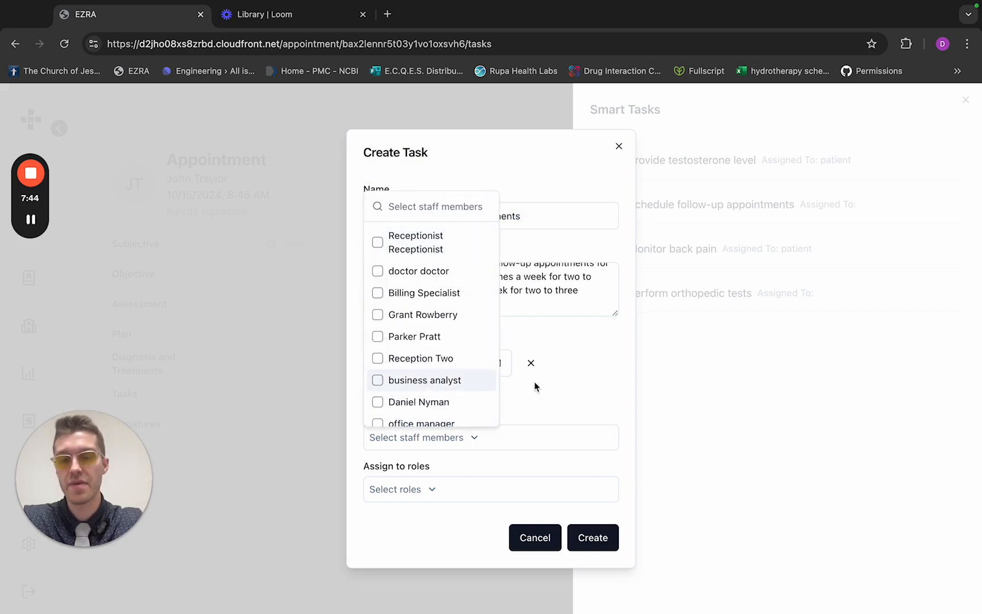
click(562, 400)
click(618, 146)
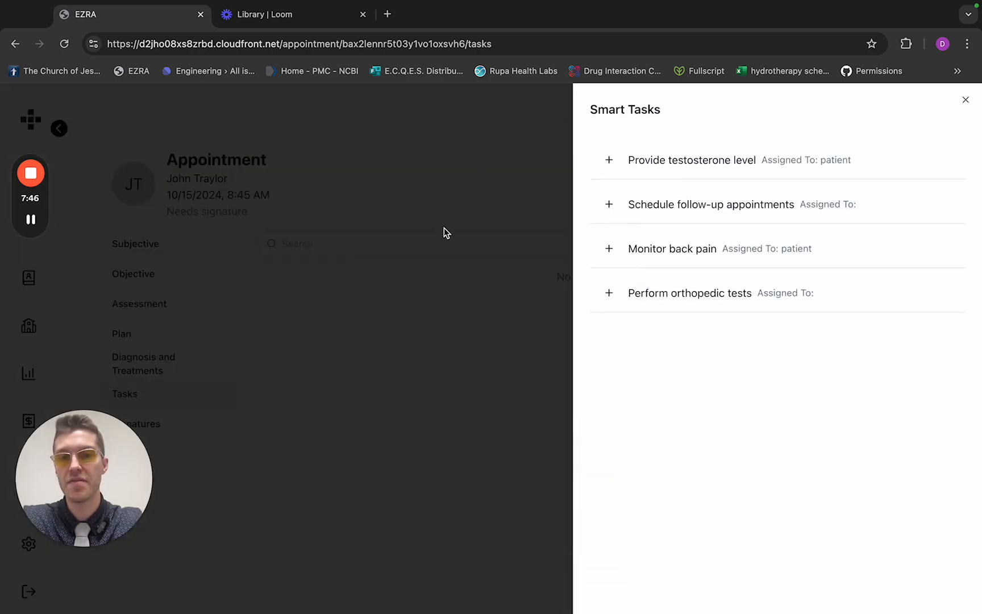
click(444, 232)
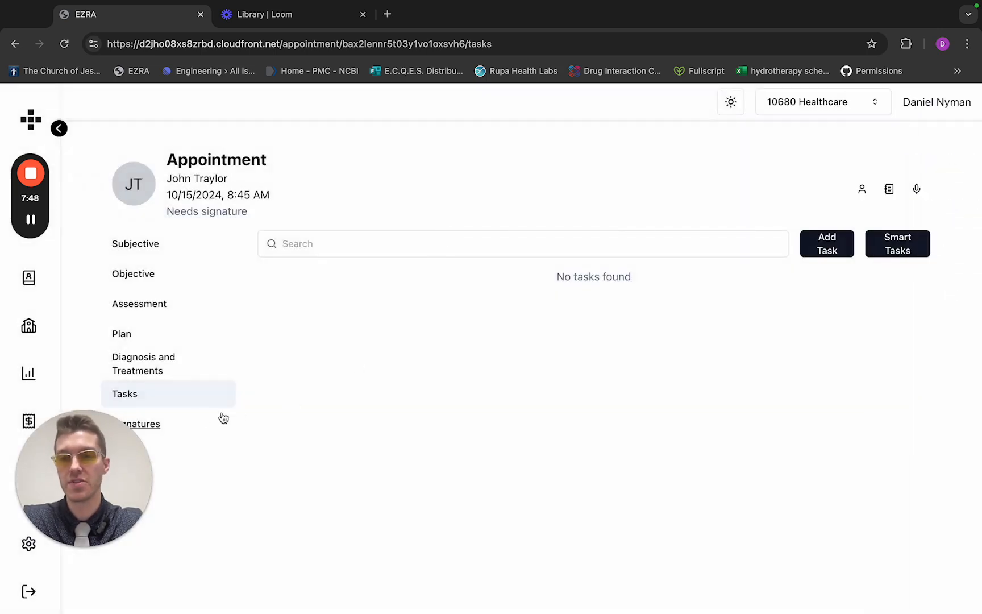
Review the appointment's signature status and the history of its two existing signatures
click(158, 423)
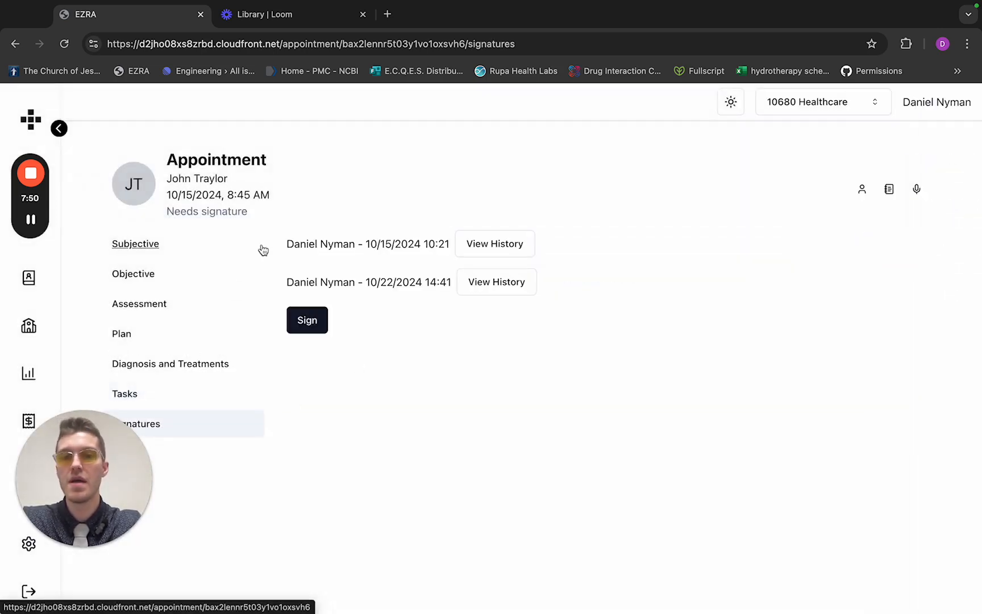
drag(259, 213, 168, 212)
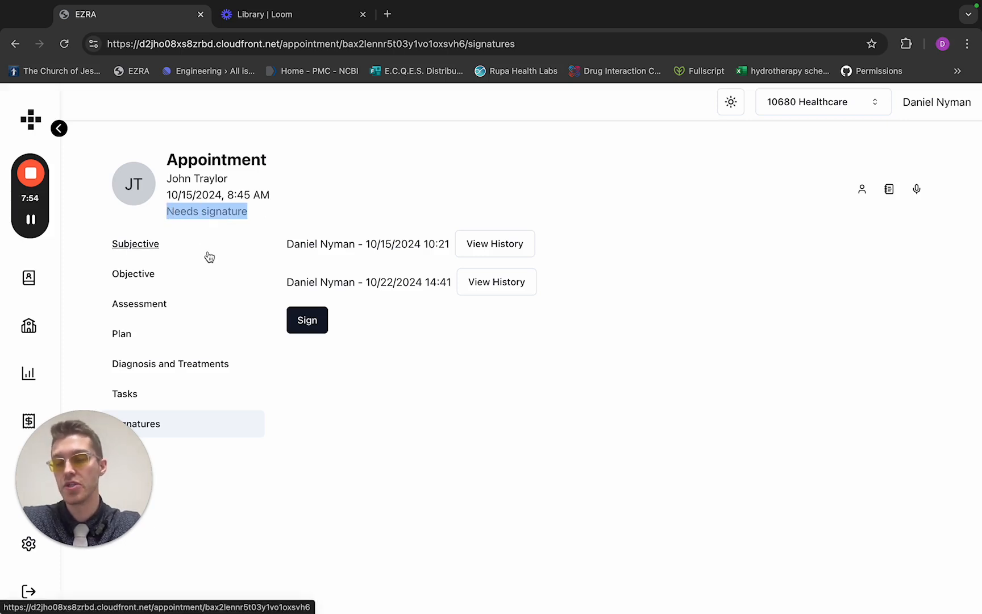
drag(263, 252, 469, 261)
click(594, 274)
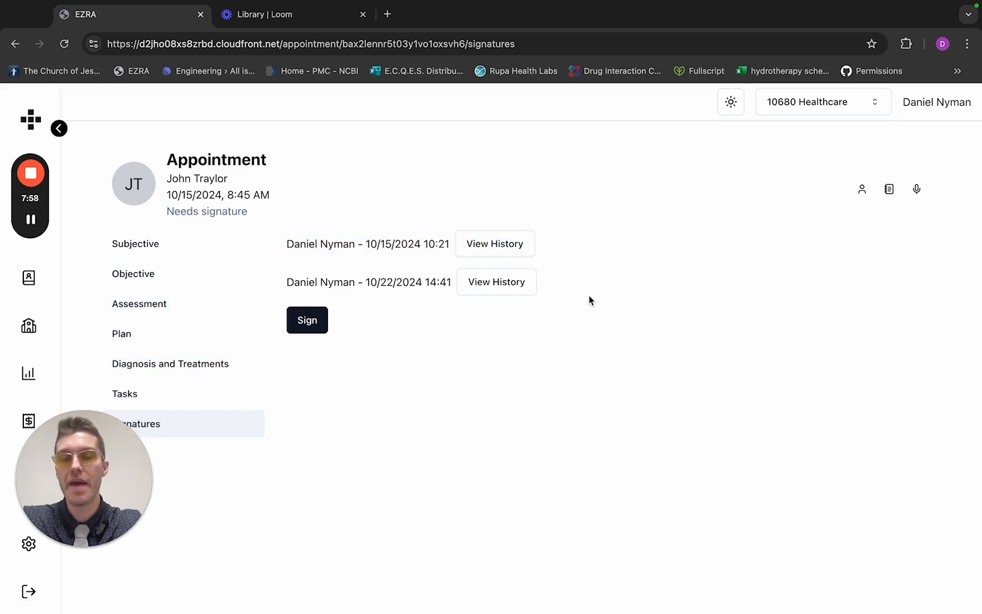
click(504, 256)
click(687, 317)
click(506, 282)
click(767, 381)
Sign the appointment, confirm the signature, and check the new signature's history
click(315, 326)
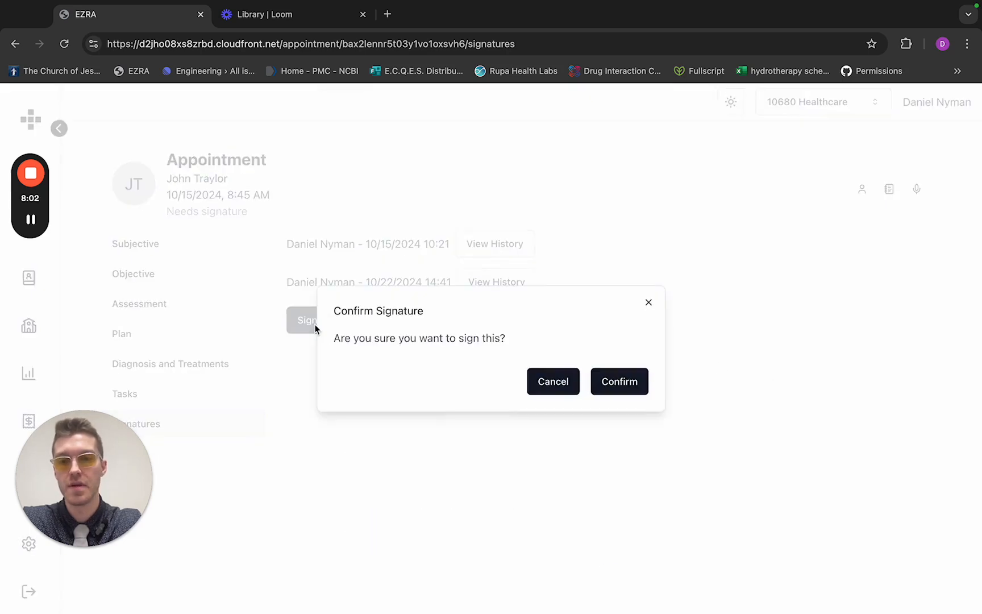
click(631, 386)
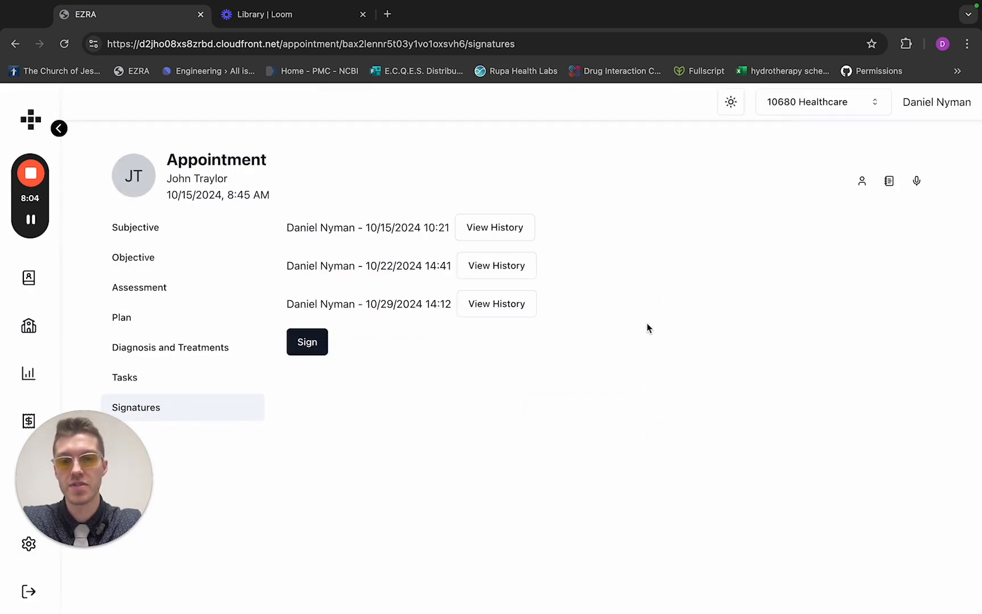
click(497, 312)
click(239, 285)
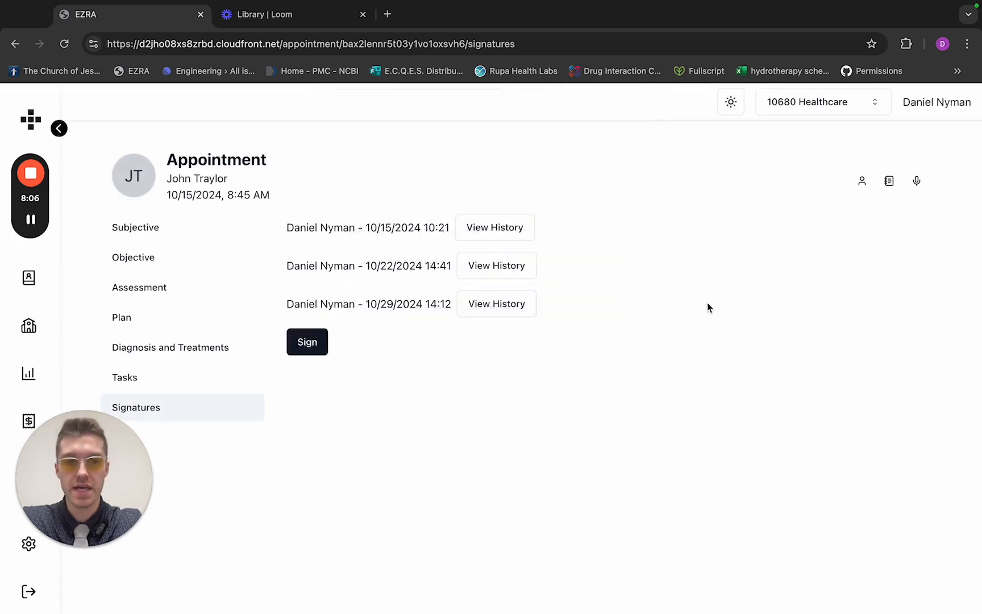
Return to the Subjective note and view the patient's information summary
click(173, 238)
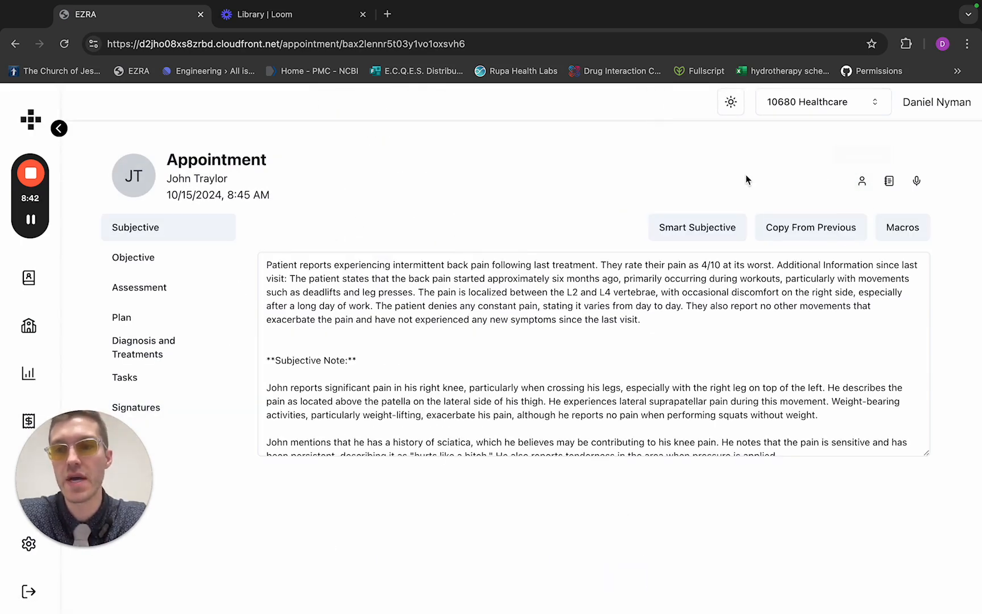
click(861, 182)
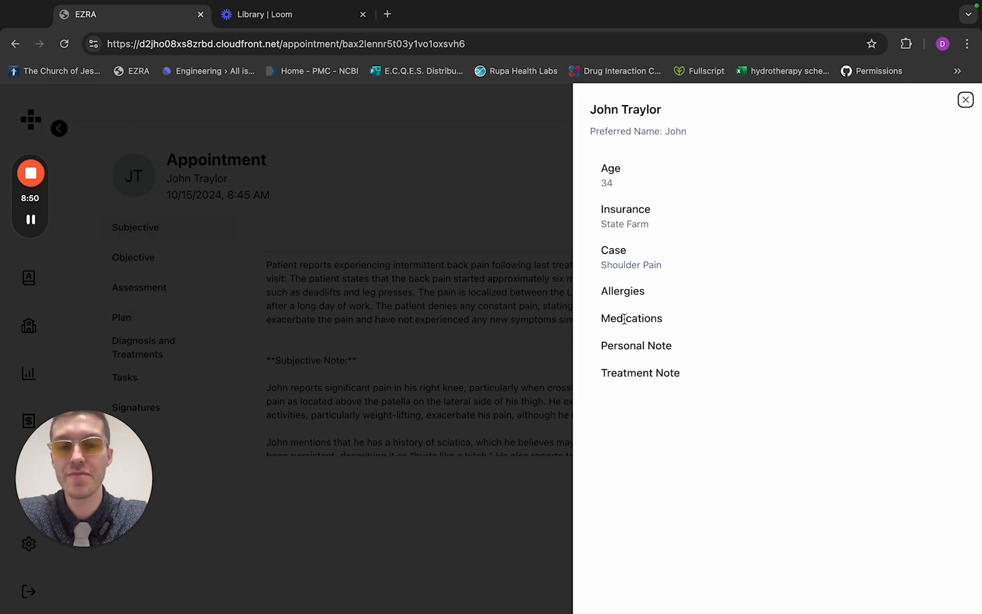
click(507, 235)
Browse the patient's past notes back to the Sep 10, 2024 visit
click(888, 182)
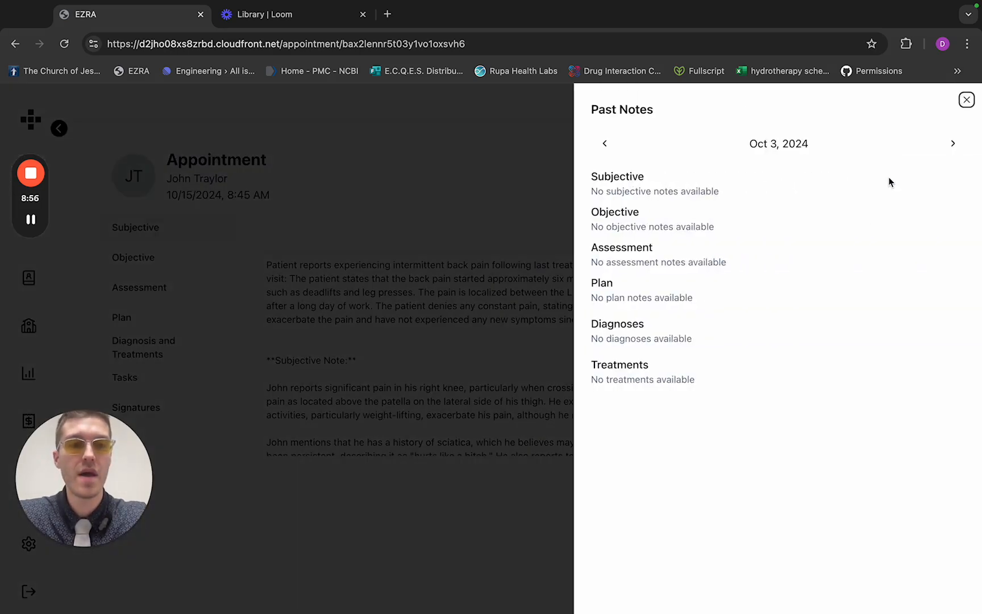
click(953, 147)
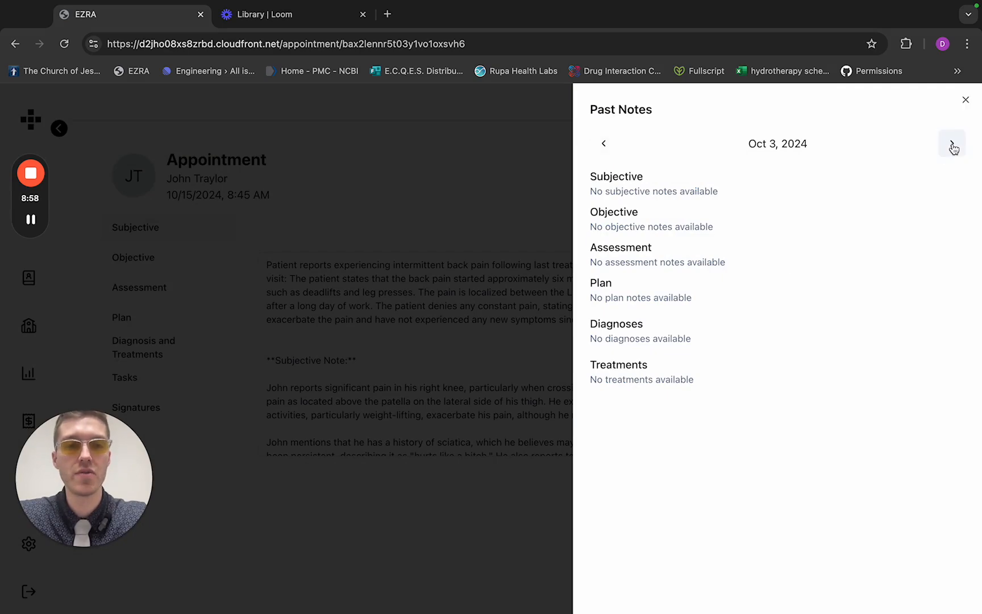
click(604, 144)
click(604, 144)
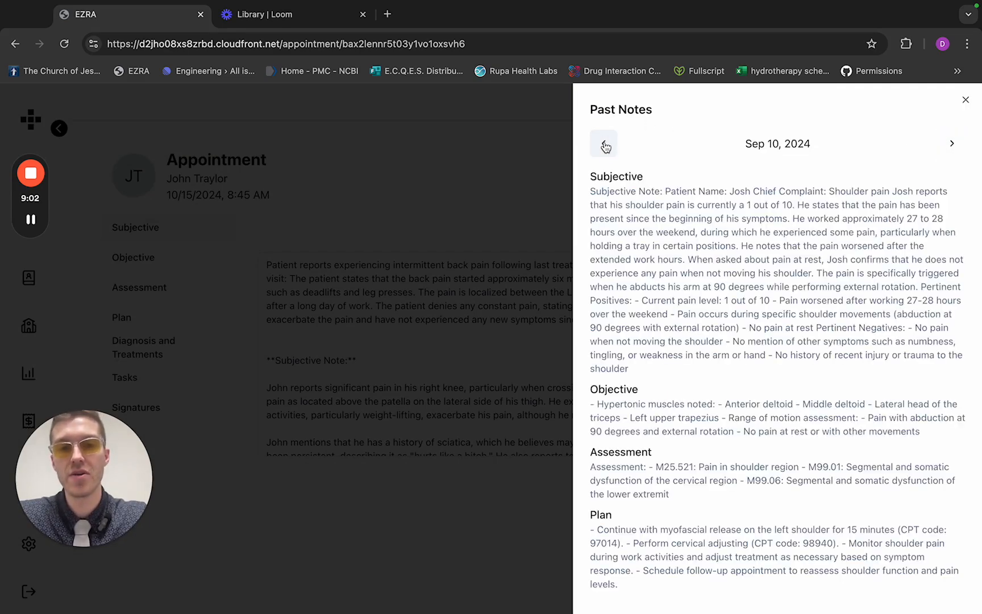